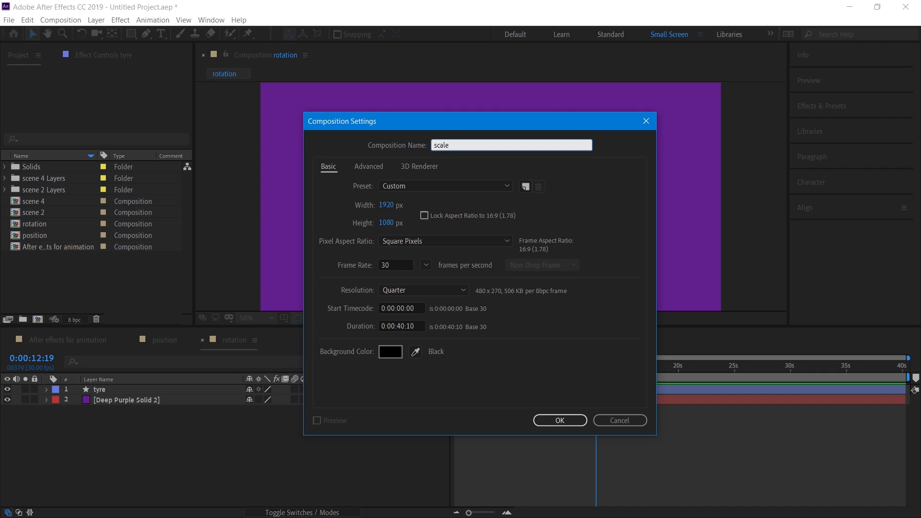
- Create the composition named scale and add a 1920 by 1080 px deep purple solid to it
{"action": "key", "text": "Return"}
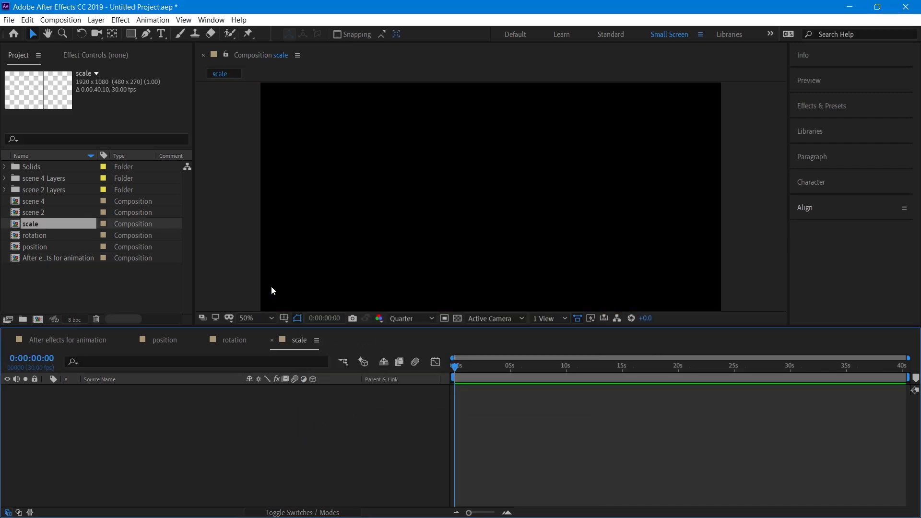
{"action": "right_click", "coordinate": [188, 402]}
{"action": "mouse_move", "coordinate": [252, 290]}
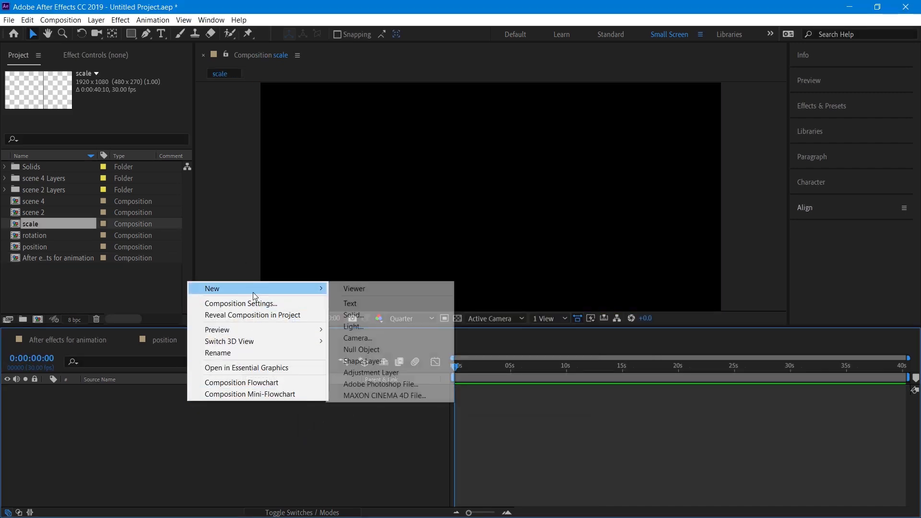
{"action": "left_click", "coordinate": [347, 315]}
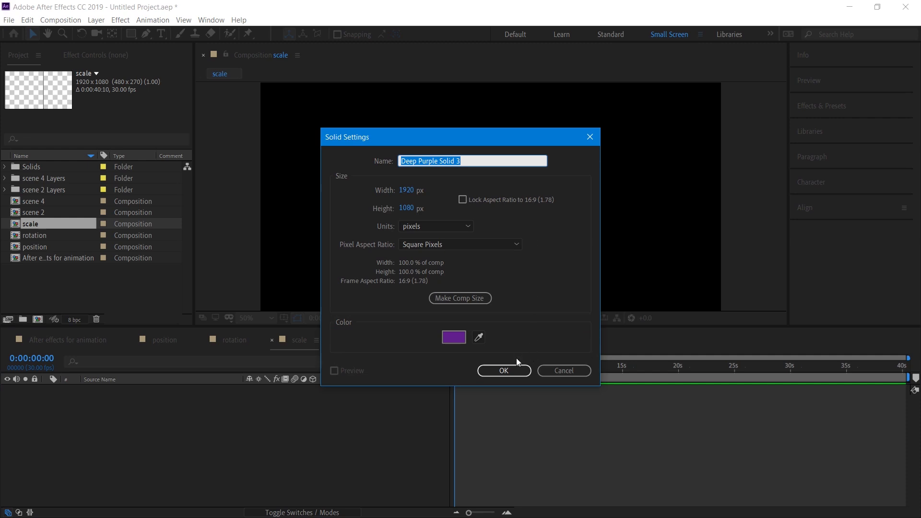
{"action": "left_click", "coordinate": [510, 369]}
- Add a new shape layer and draw a dark rectangle slightly left of the composition's centre
{"action": "right_click", "coordinate": [283, 456]}
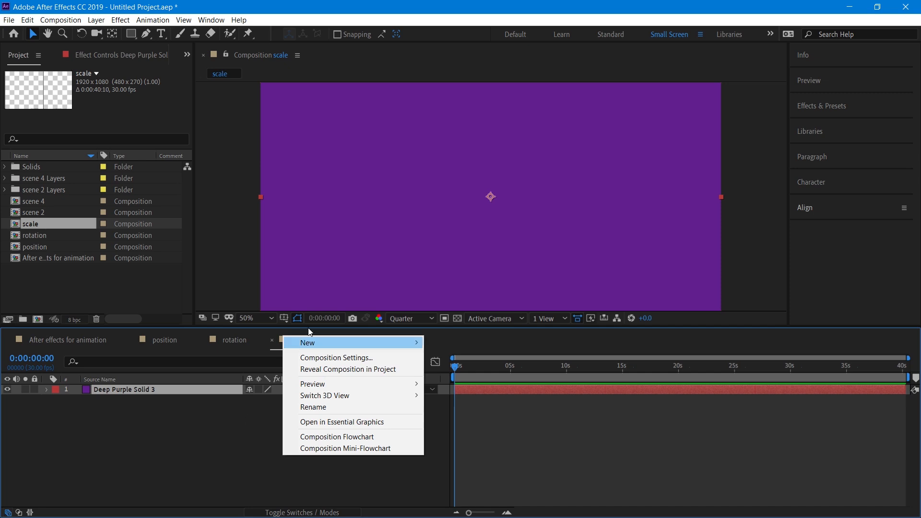
{"action": "mouse_move", "coordinate": [337, 343]}
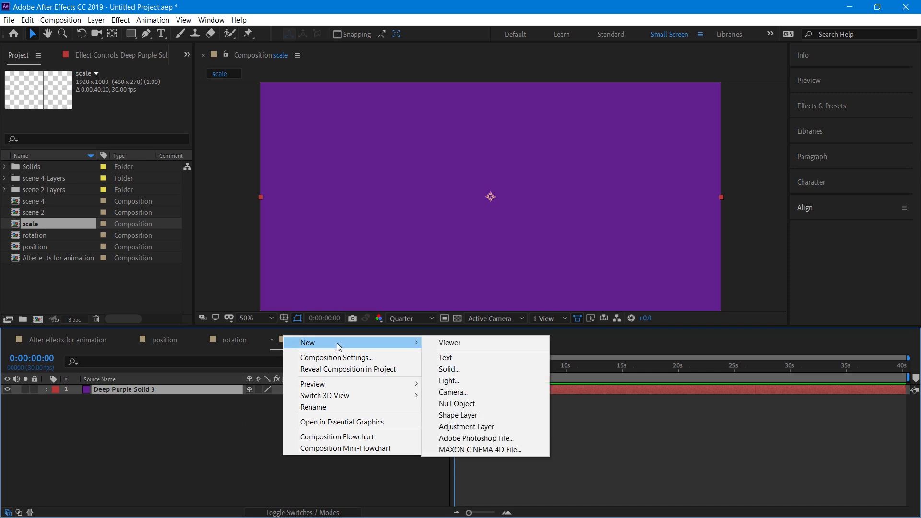
{"action": "left_click", "coordinate": [462, 417]}
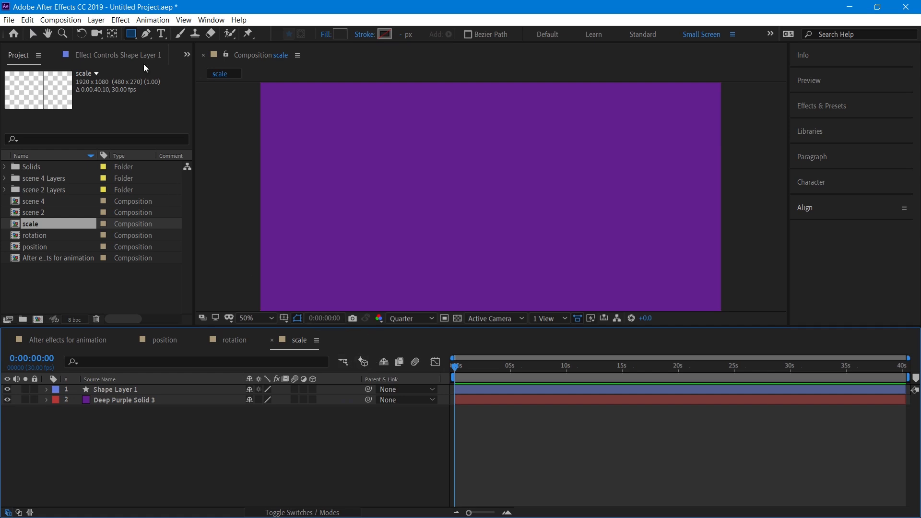
{"action": "mouse_move", "coordinate": [390, 144]}
{"action": "left_mouse_down"}
{"action": "mouse_move", "coordinate": [526, 237]}
{"action": "mouse_move", "coordinate": [582, 255]}
{"action": "mouse_move", "coordinate": [522, 250]}
{"action": "left_mouse_up"}
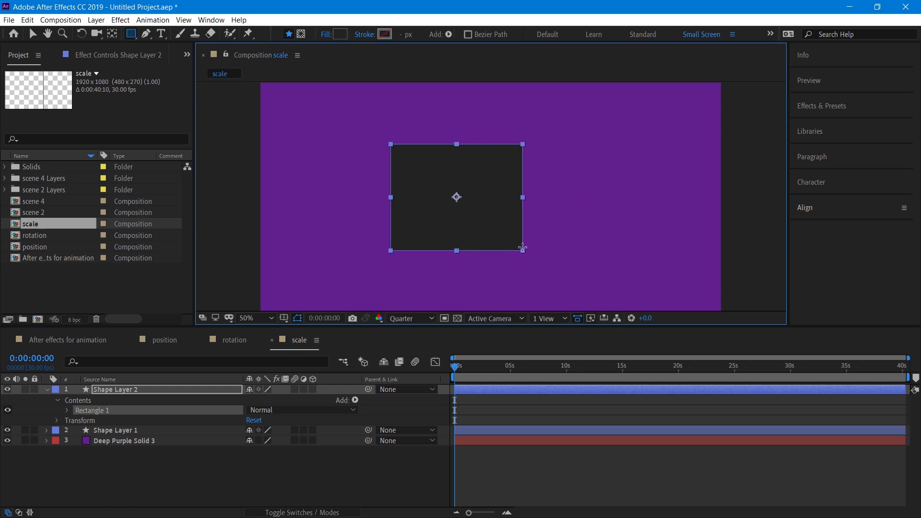
- Collapse the rectangle layer's properties and move the rectangle to the centre of the composition
{"action": "left_click", "coordinate": [33, 34]}
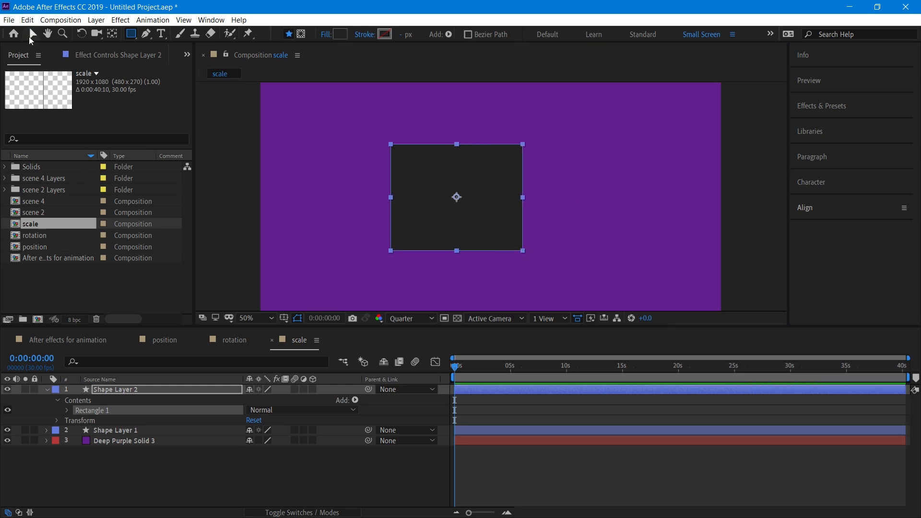
{"action": "left_click", "coordinate": [47, 389]}
{"action": "mouse_move", "coordinate": [510, 233]}
{"action": "left_mouse_down"}
{"action": "mouse_move", "coordinate": [543, 253]}
{"action": "mouse_move", "coordinate": [584, 224]}
{"action": "mouse_move", "coordinate": [527, 247]}
{"action": "mouse_move", "coordinate": [524, 218]}
{"action": "mouse_move", "coordinate": [524, 229]}
{"action": "left_mouse_up"}
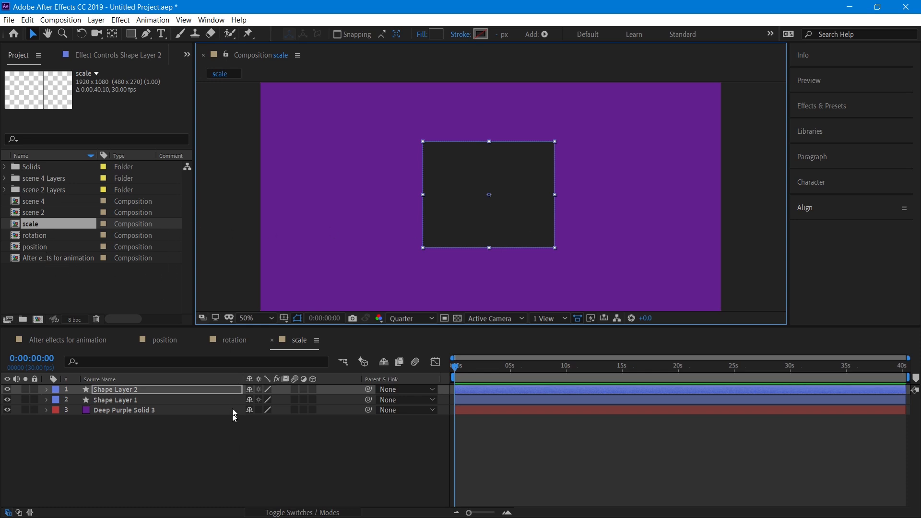
- Delete the empty Shape Layer 1 and keep the rectangle's layer selected
{"action": "left_click", "coordinate": [217, 398]}
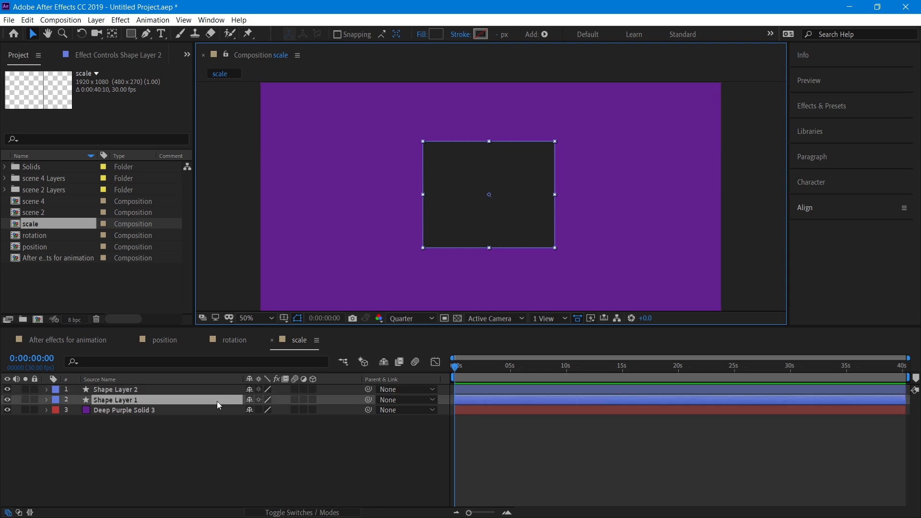
{"action": "left_click", "coordinate": [219, 389]}
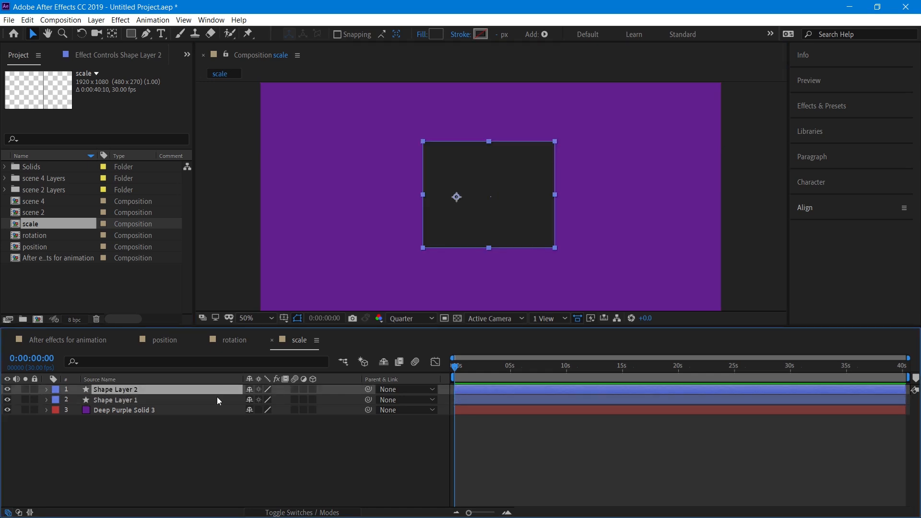
{"action": "left_click", "coordinate": [217, 399]}
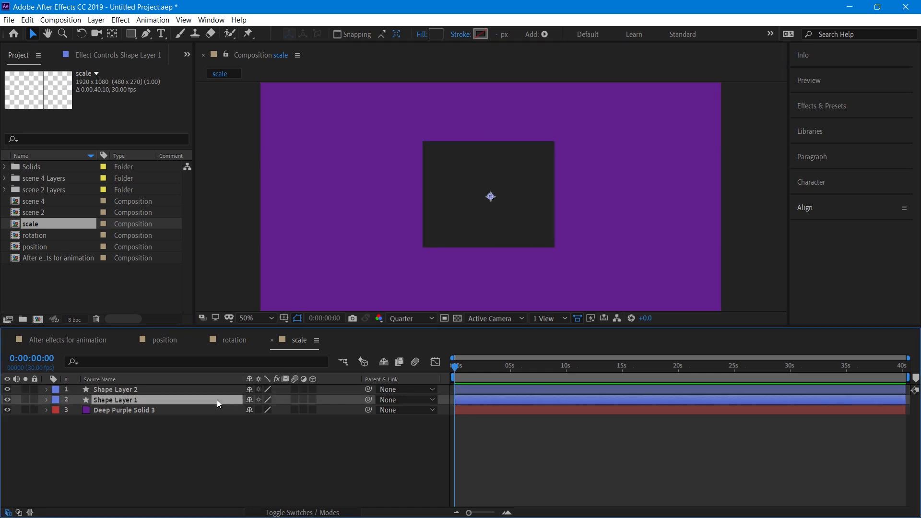
{"action": "key", "text": "Delete"}
{"action": "left_click", "coordinate": [216, 390]}
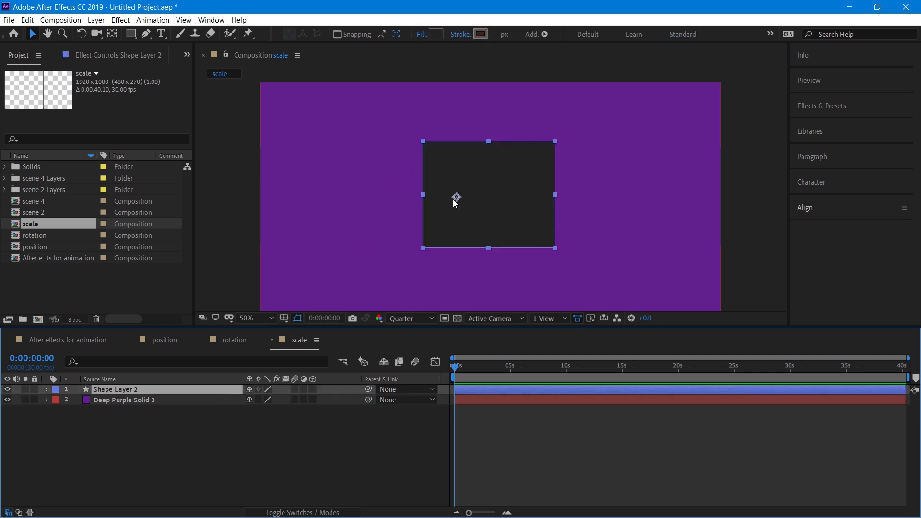
- Move the rectangle's anchor point to the middle of its bottom edge with the Pan Behind tool
{"action": "left_click", "coordinate": [111, 34]}
{"action": "left_click", "coordinate": [514, 217]}
{"action": "left_click_drag", "start_coordinate": [512, 218], "coordinate": [490, 238]}
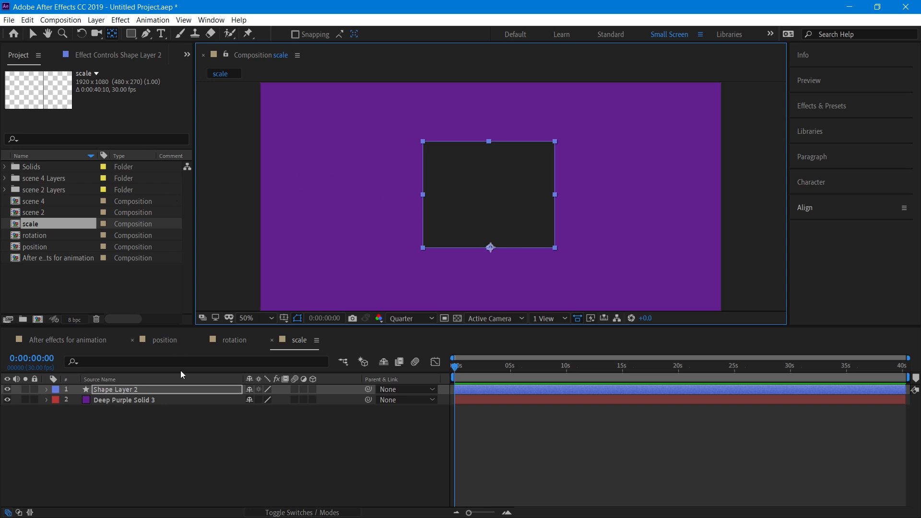
- Keyframe the rectangle's Scale at 100% at 0:00:00:00 and set it to 107% at 0:00:02:09
{"action": "left_click", "coordinate": [194, 389]}
{"action": "key", "text": "s"}
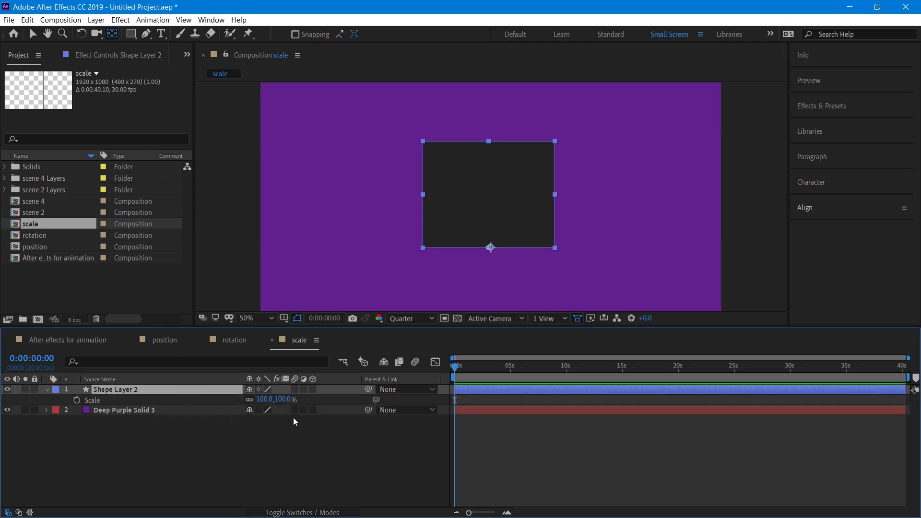
{"action": "left_click", "coordinate": [77, 400]}
{"action": "left_click_drag", "start_coordinate": [457, 367], "coordinate": [481, 368]}
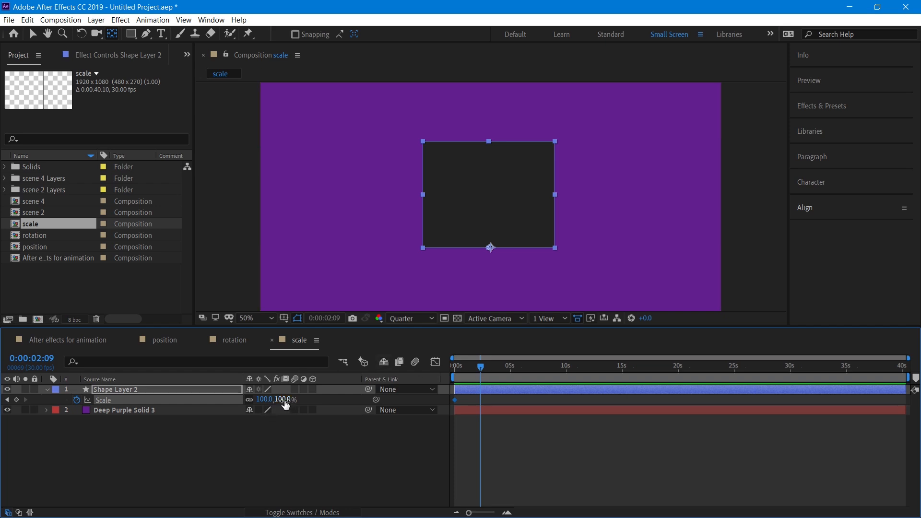
{"action": "mouse_move", "coordinate": [285, 404]}
{"action": "left_mouse_down"}
{"action": "mouse_move", "coordinate": [322, 401]}
{"action": "mouse_move", "coordinate": [226, 401]}
{"action": "mouse_move", "coordinate": [295, 400]}
{"action": "mouse_move", "coordinate": [287, 400]}
{"action": "left_mouse_up"}
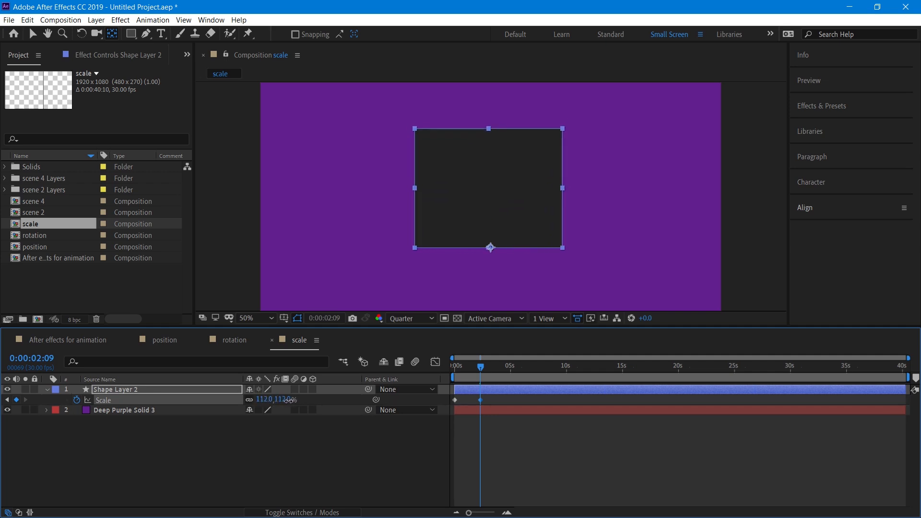
- Shift the anchor point to the middle of the rectangle's left edge and set Scale to 139% at 0:00:02:09
{"action": "left_click", "coordinate": [488, 240]}
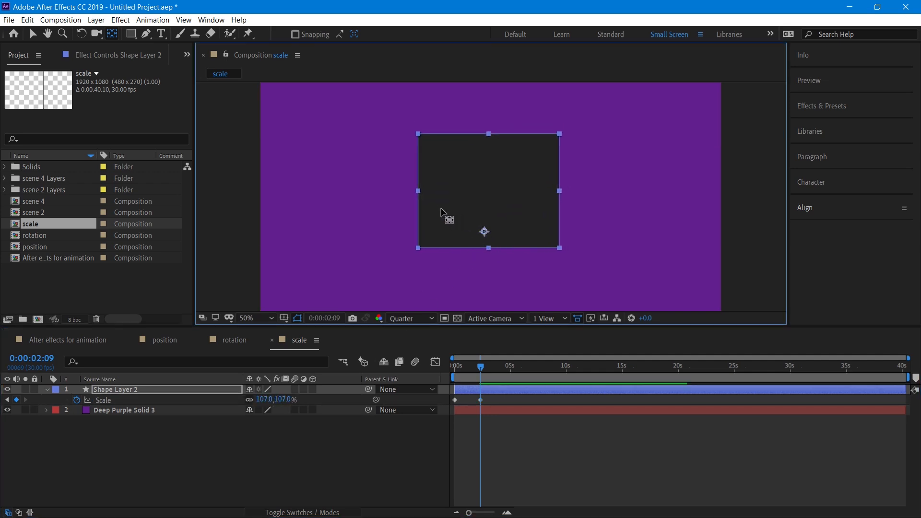
{"action": "mouse_move", "coordinate": [411, 190]}
{"action": "left_mouse_down"}
{"action": "mouse_move", "coordinate": [434, 192]}
{"action": "mouse_move", "coordinate": [418, 191]}
{"action": "left_mouse_up"}
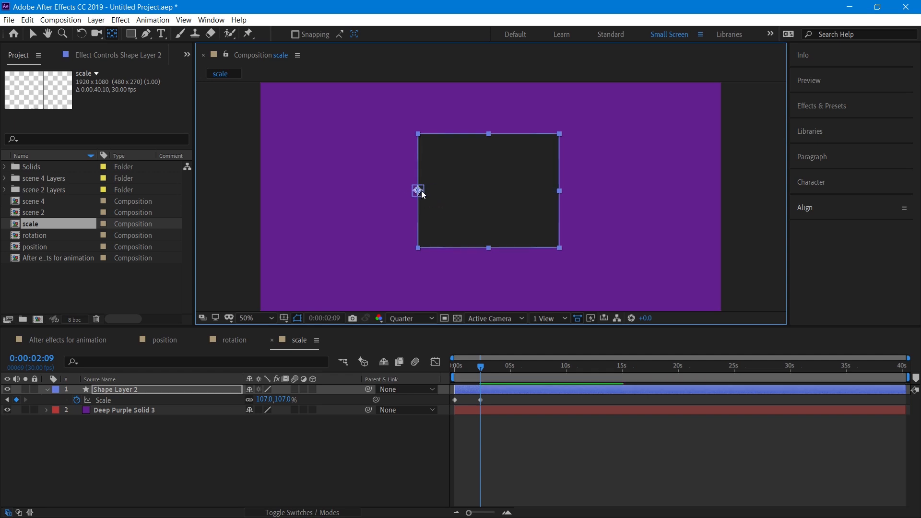
{"action": "mouse_move", "coordinate": [287, 400]}
{"action": "left_mouse_down"}
{"action": "mouse_move", "coordinate": [307, 399]}
{"action": "mouse_move", "coordinate": [225, 400]}
{"action": "mouse_move", "coordinate": [298, 399]}
{"action": "left_mouse_up"}
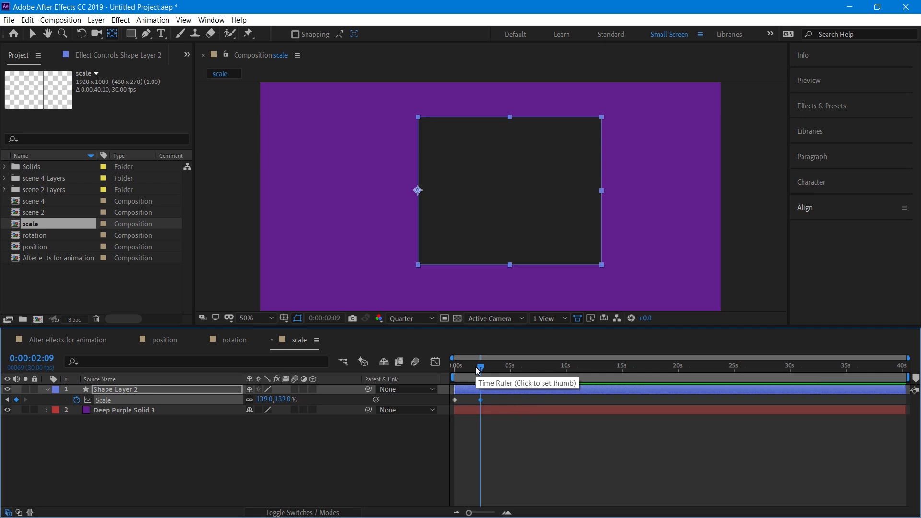
- Preview the rectangle's scale animation from the start of the timeline
{"action": "left_click_drag", "start_coordinate": [476, 366], "coordinate": [451, 367]}
{"action": "key", "text": "space"}
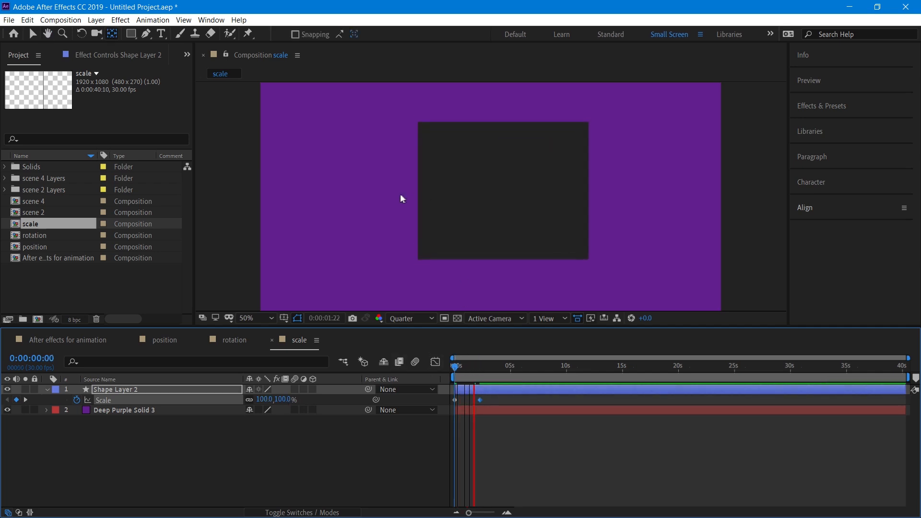
{"action": "key", "text": "space"}
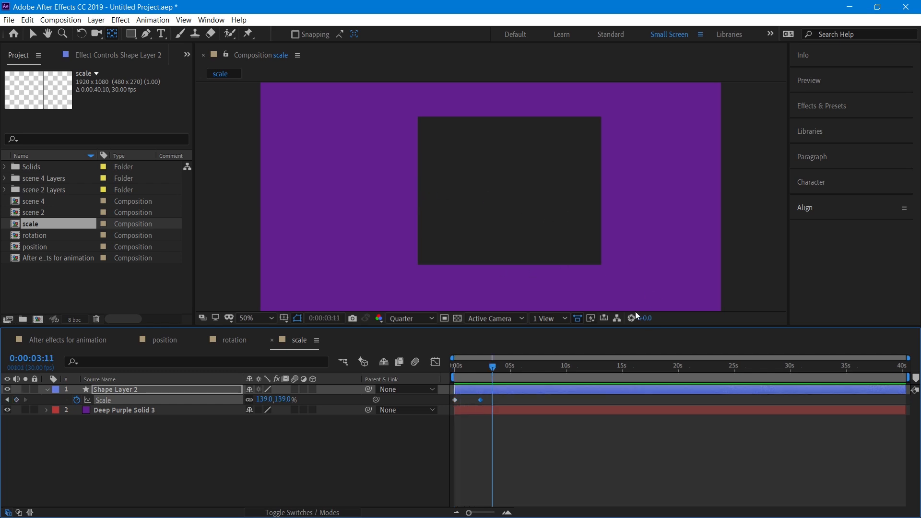
- With the anchor point on the bottom edge, narrow the rectangle to 31.7% width at 0:00:02:14 and place it in the composition's lower left
{"action": "left_click_drag", "start_coordinate": [488, 365], "coordinate": [485, 367]}
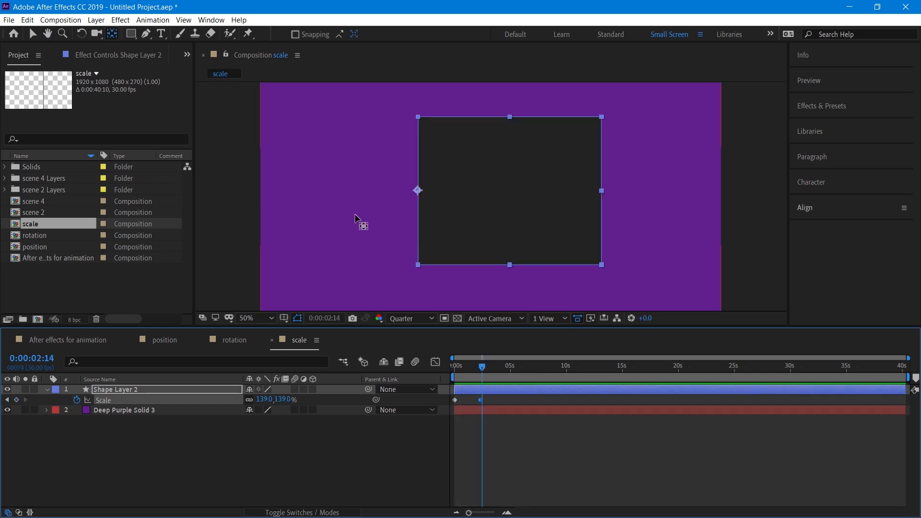
{"action": "left_click_drag", "start_coordinate": [417, 191], "coordinate": [515, 268]}
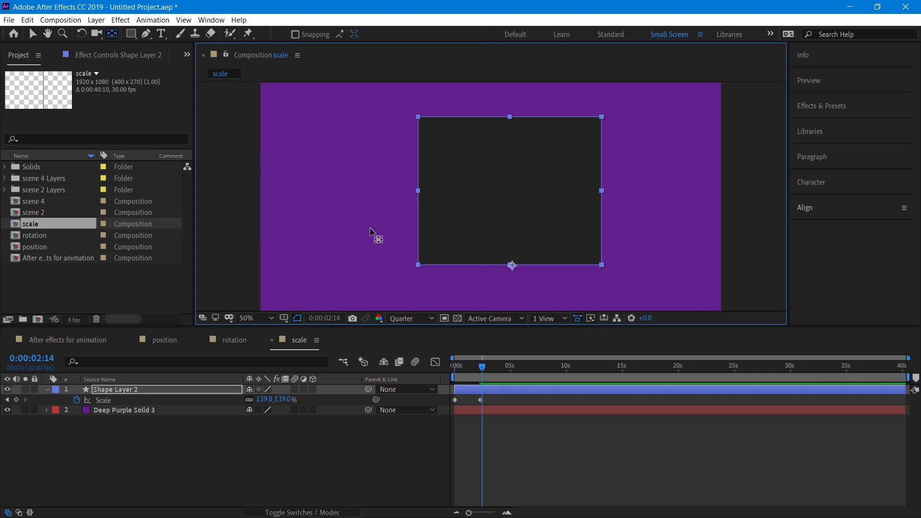
{"action": "key", "text": "v"}
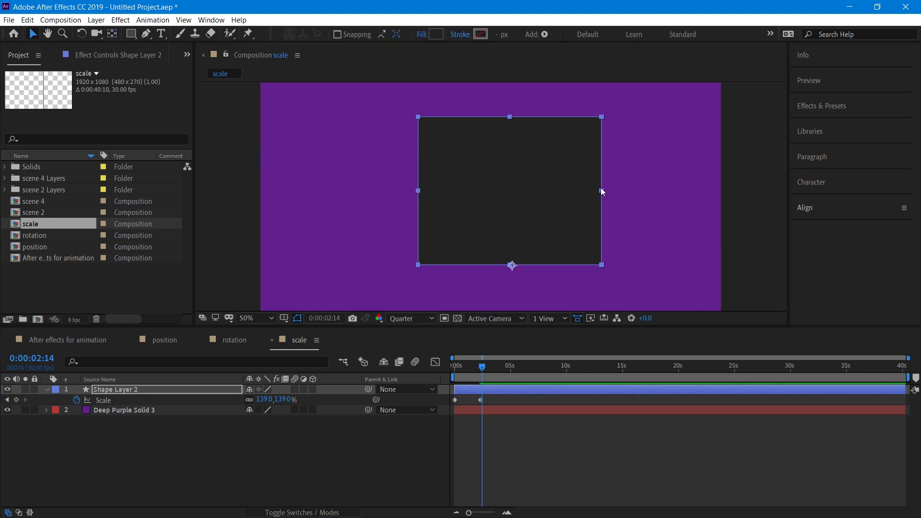
{"action": "left_click_drag", "start_coordinate": [603, 190], "coordinate": [291, 239]}
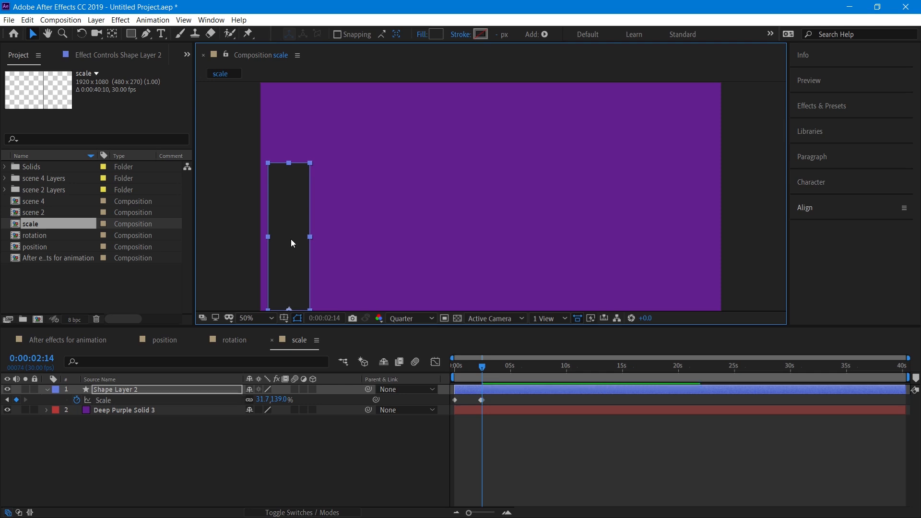
- Duplicate the bar twice and place the copies side by side on its right, one shorter and one taller than the original
{"action": "key", "text": "ctrl+d"}
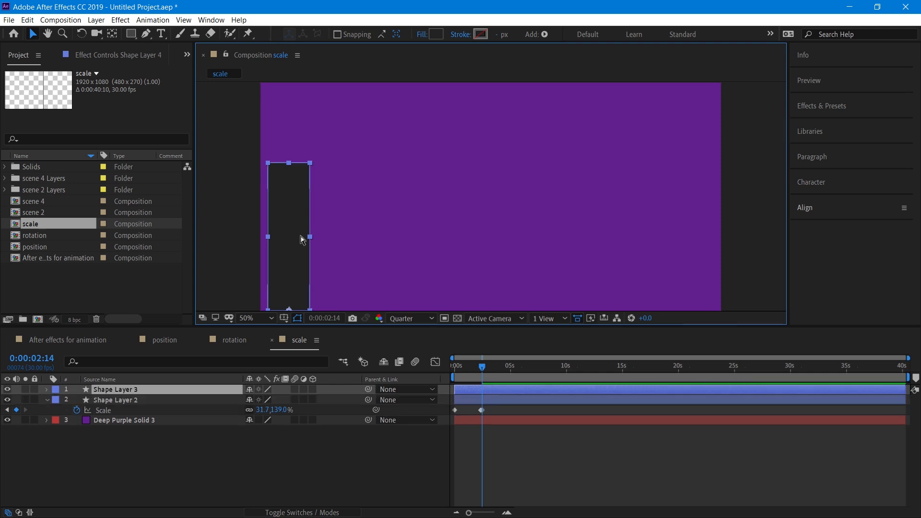
{"action": "key", "text": "ctrl+d"}
{"action": "left_click_drag", "start_coordinate": [301, 236], "coordinate": [329, 249]}
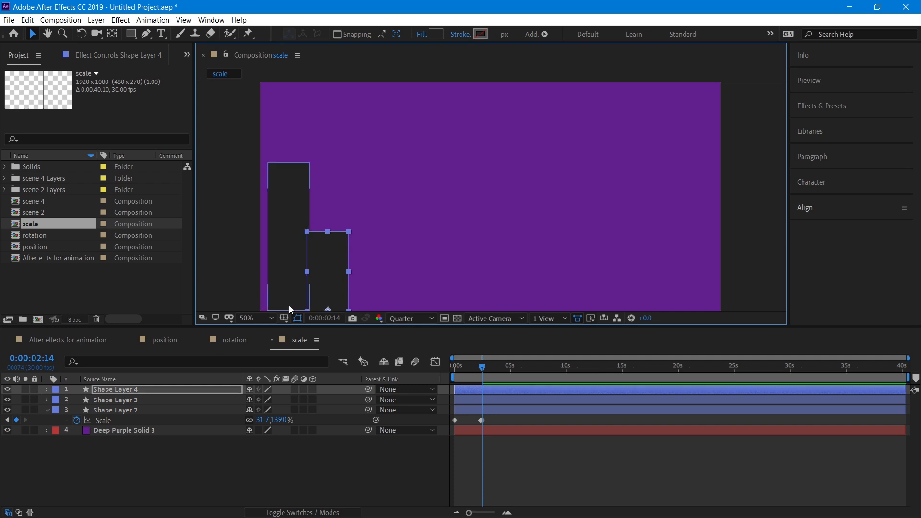
{"action": "left_click_drag", "start_coordinate": [282, 238], "coordinate": [363, 239]}
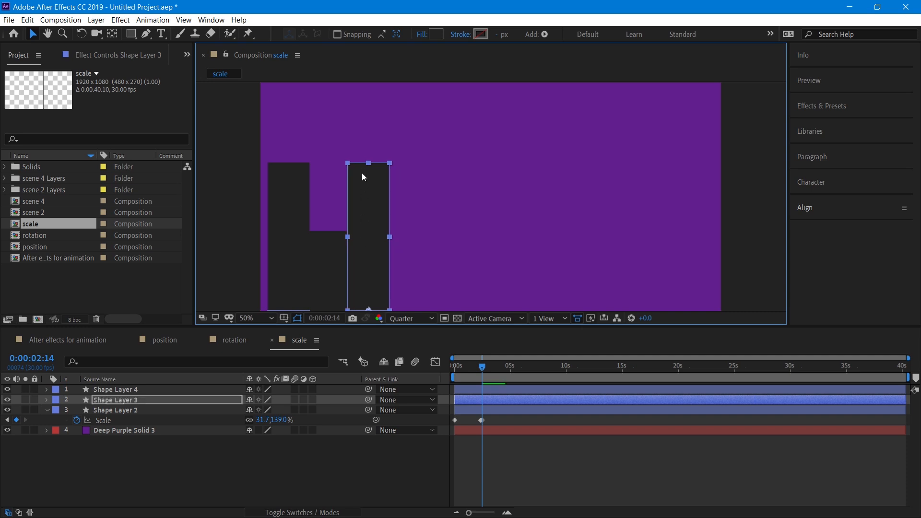
{"action": "left_click_drag", "start_coordinate": [368, 162], "coordinate": [368, 140]}
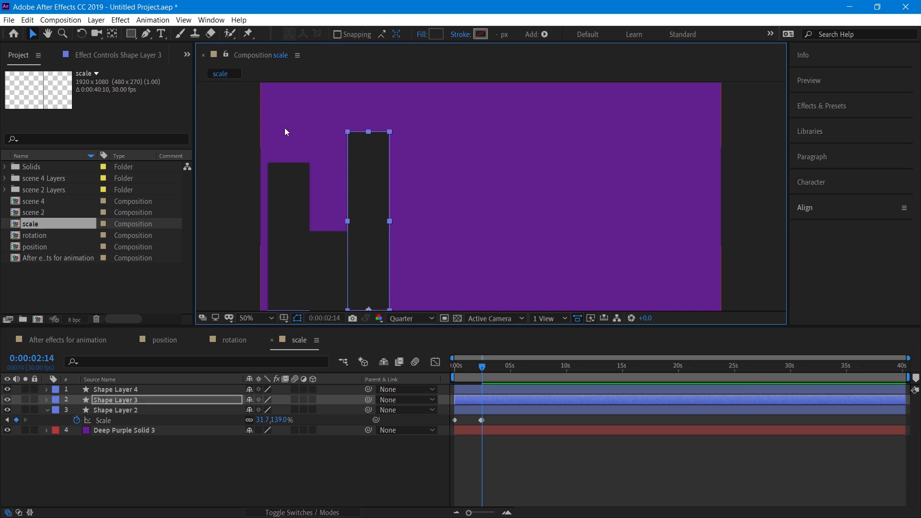
- Lock the Deep Purple Solid 3 layer so the background cannot be selected
{"action": "left_click_drag", "start_coordinate": [273, 120], "coordinate": [410, 215]}
{"action": "key", "text": "ctrl+z"}
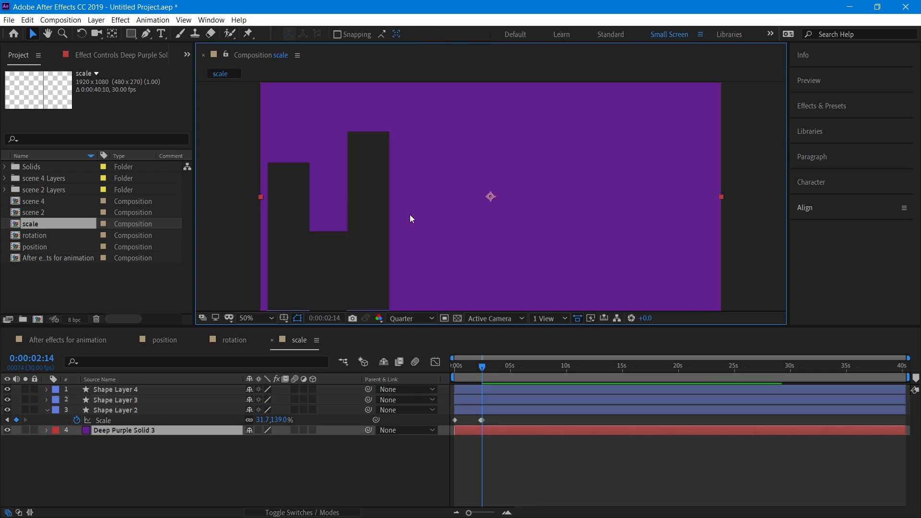
{"action": "left_click", "coordinate": [34, 430]}
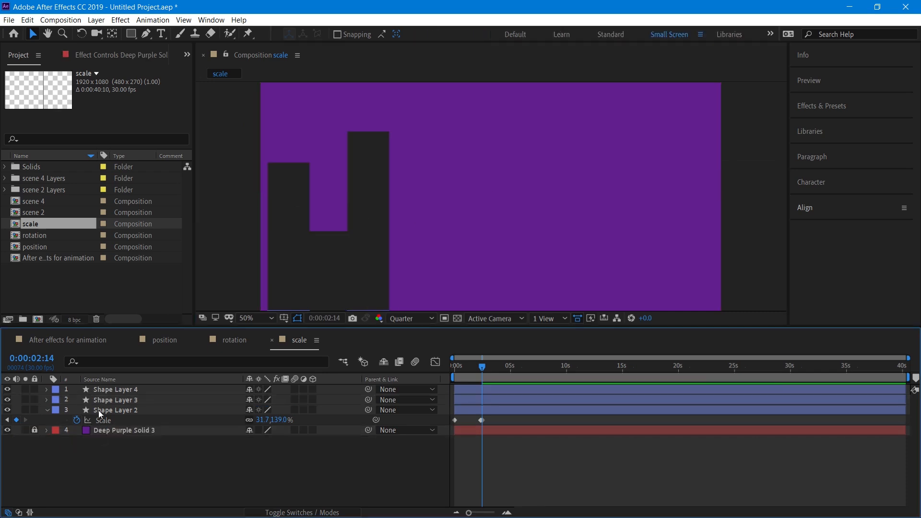
- Select Shape Layers 2, 3 and 4 and move the three bars together to the middle of the composition
{"action": "left_click_drag", "start_coordinate": [274, 113], "coordinate": [425, 229]}
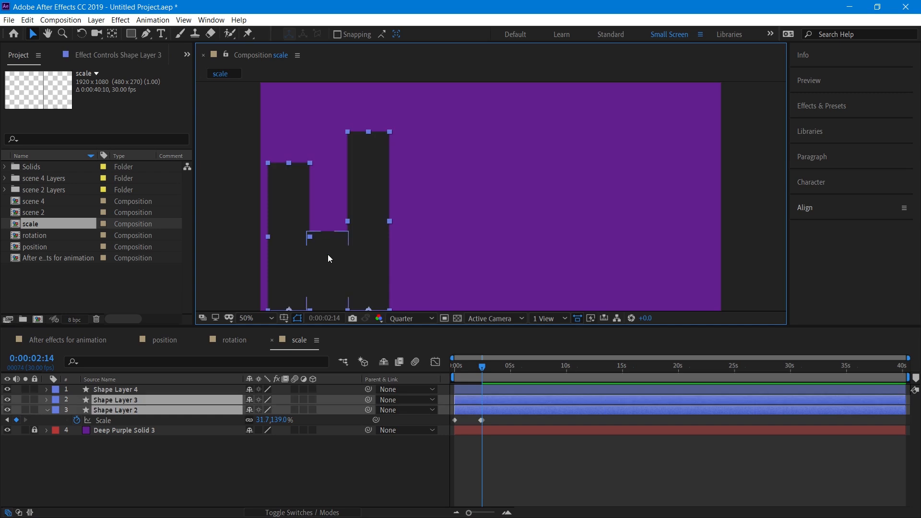
{"action": "left_click", "coordinate": [327, 254]}
{"action": "left_click_drag", "start_coordinate": [403, 259], "coordinate": [328, 256]}
{"action": "left_click", "coordinate": [139, 403]}
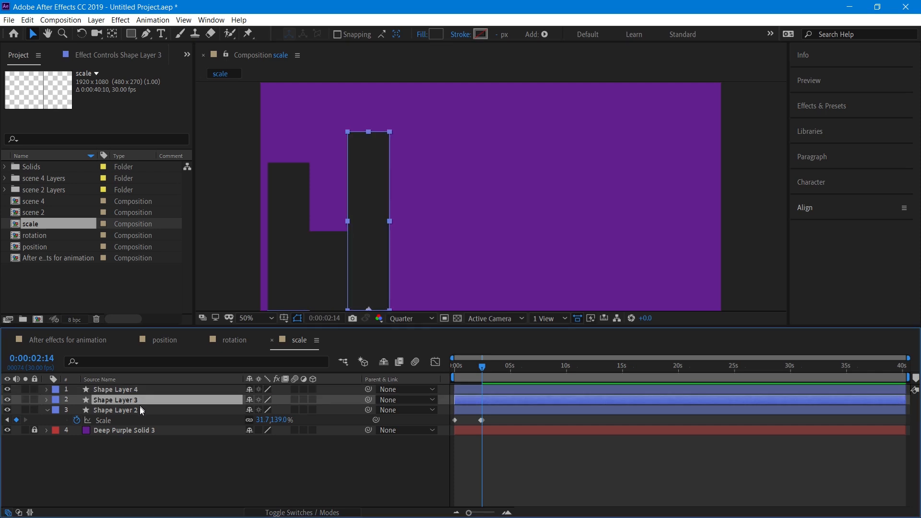
{"action": "left_click", "coordinate": [139, 408]}
{"action": "left_click", "coordinate": [139, 393], "text": "shift"}
{"action": "left_click_drag", "start_coordinate": [325, 254], "coordinate": [468, 256]}
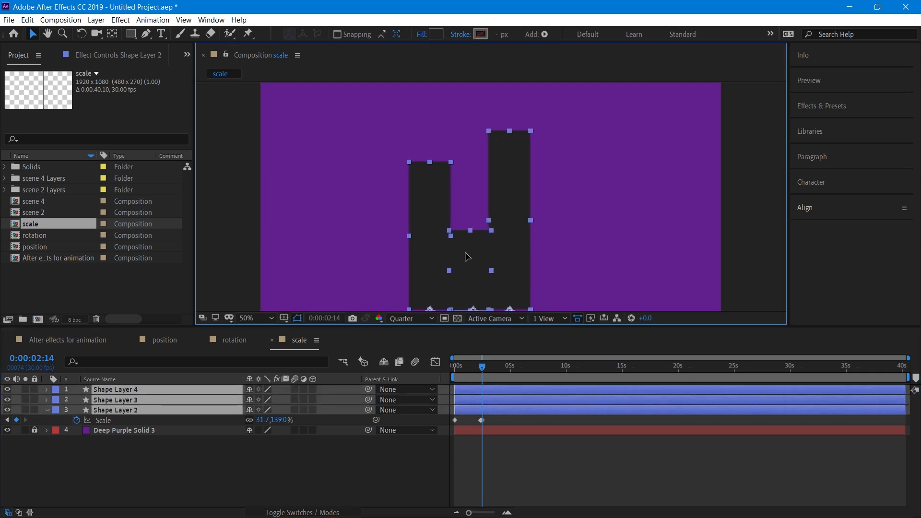
- Move the anchor point of Shape Layer 4, the short middle bar, up from its bottom edge to below its centre
{"action": "left_click", "coordinate": [637, 190]}
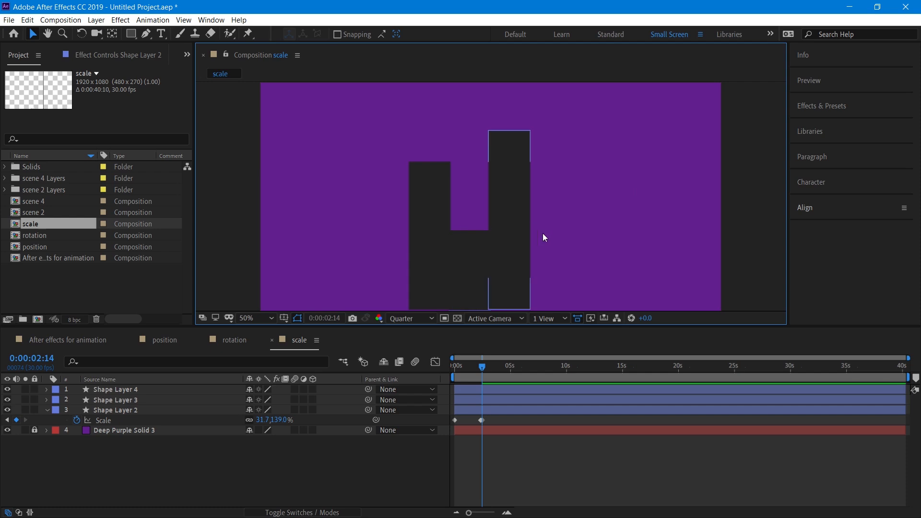
{"action": "left_click", "coordinate": [484, 270]}
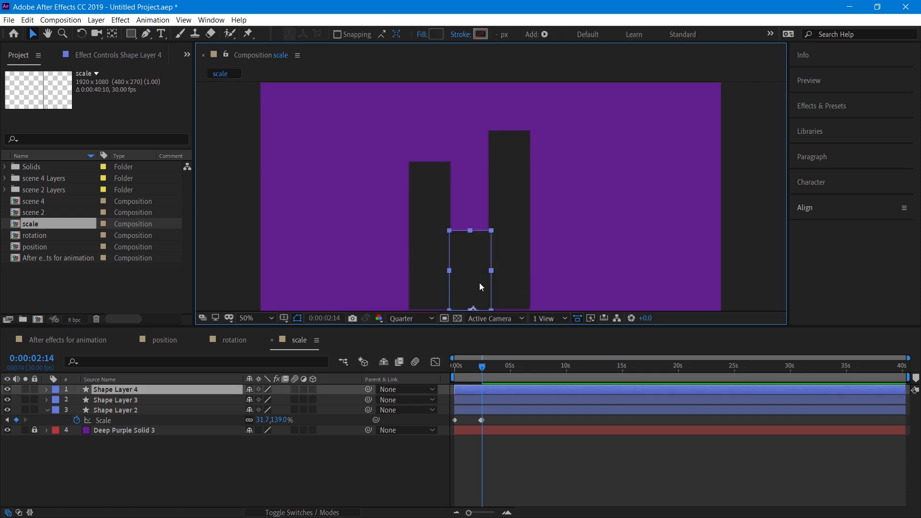
{"action": "left_click", "coordinate": [115, 33]}
{"action": "left_click_drag", "start_coordinate": [473, 310], "coordinate": [472, 283]}
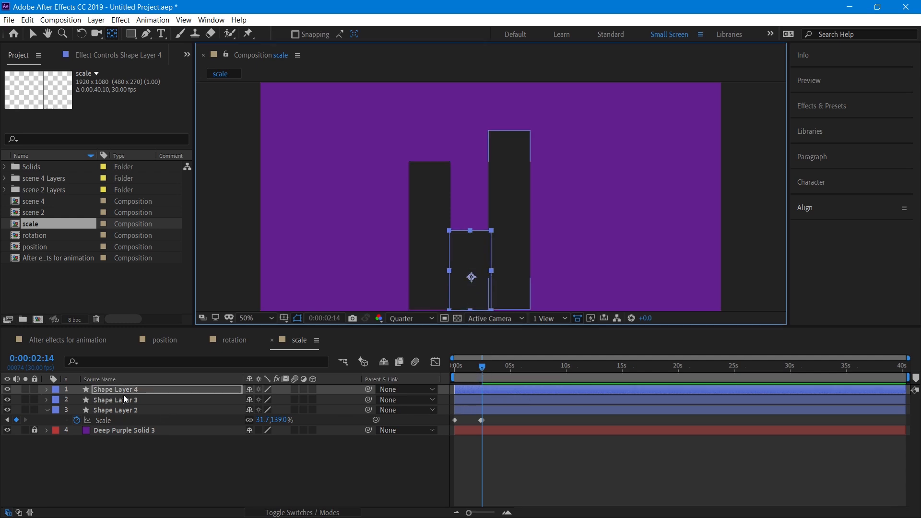
- Reveal Shape Layer 4's Scale keyframes and scrub back to 0:00:02:09 to examine how the bar scales around its anchor point
{"action": "key", "text": "a"}
{"action": "key", "text": "shift+p"}
{"action": "key", "text": "s"}
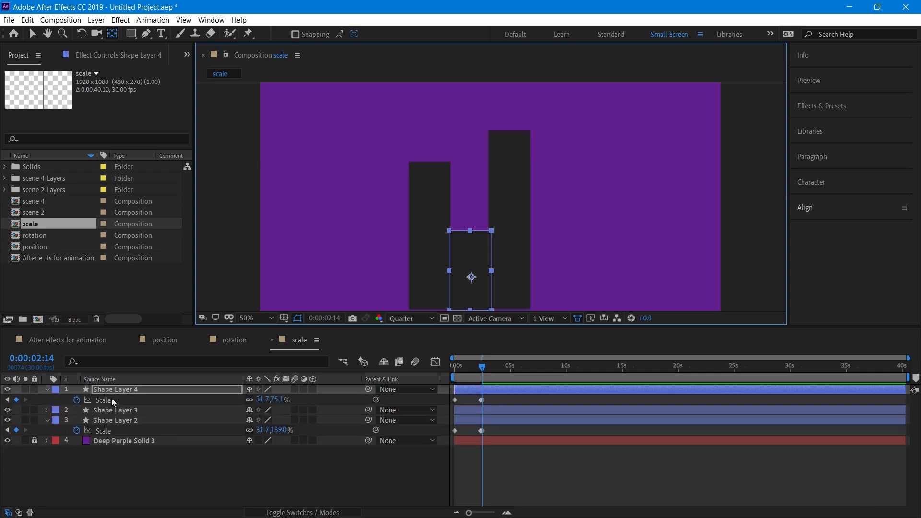
{"action": "left_click", "coordinate": [118, 400]}
{"action": "mouse_move", "coordinate": [483, 372]}
{"action": "left_mouse_down"}
{"action": "mouse_move", "coordinate": [467, 368]}
{"action": "mouse_move", "coordinate": [488, 367]}
{"action": "mouse_move", "coordinate": [480, 368]}
{"action": "left_mouse_up"}
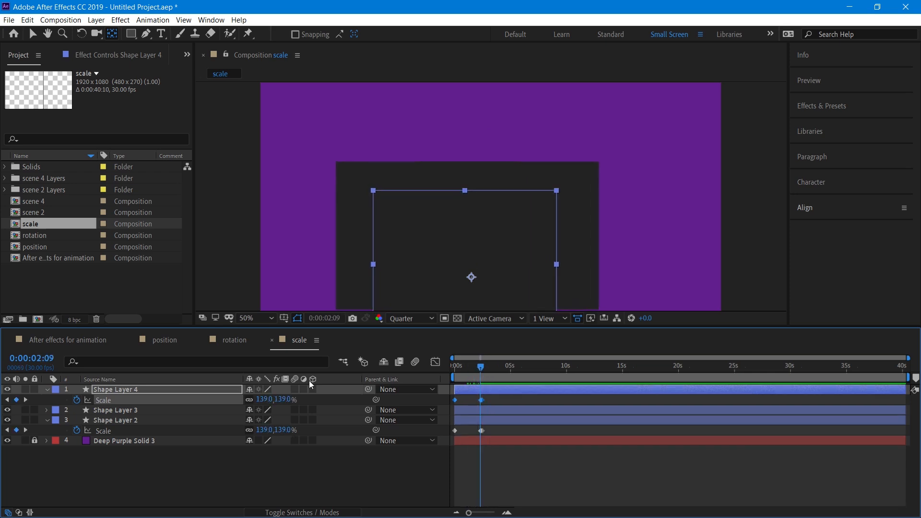
- Hide Shape Layers 2 and 3 and return Shape Layer 4's anchor point to its bottom edge at 0:00:02:14
{"action": "left_click", "coordinate": [7, 420]}
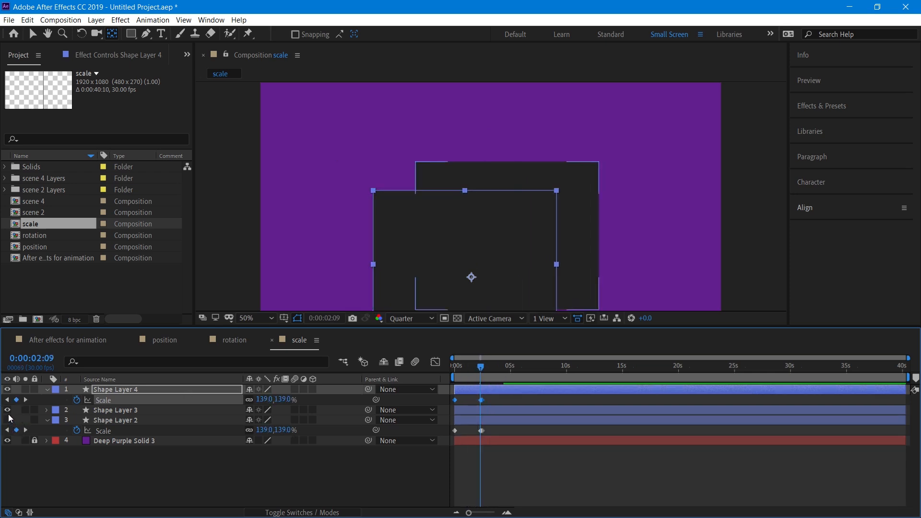
{"action": "left_click", "coordinate": [7, 410]}
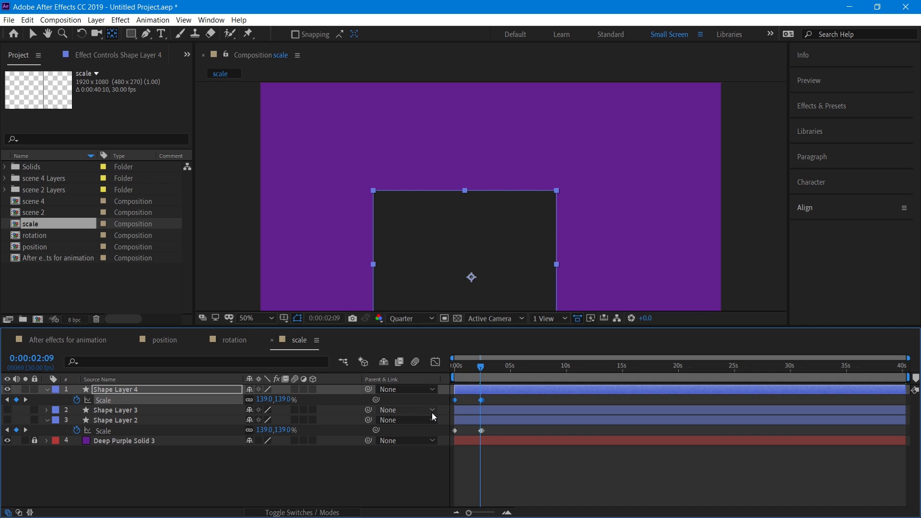
{"action": "mouse_move", "coordinate": [476, 370]}
{"action": "left_mouse_down"}
{"action": "mouse_move", "coordinate": [446, 370]}
{"action": "mouse_move", "coordinate": [483, 371]}
{"action": "left_mouse_up"}
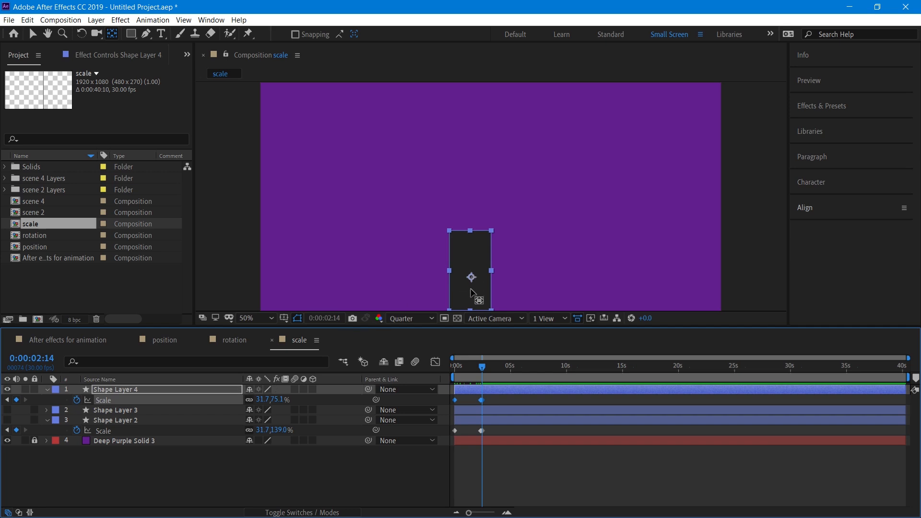
{"action": "left_click_drag", "start_coordinate": [471, 276], "coordinate": [470, 307]}
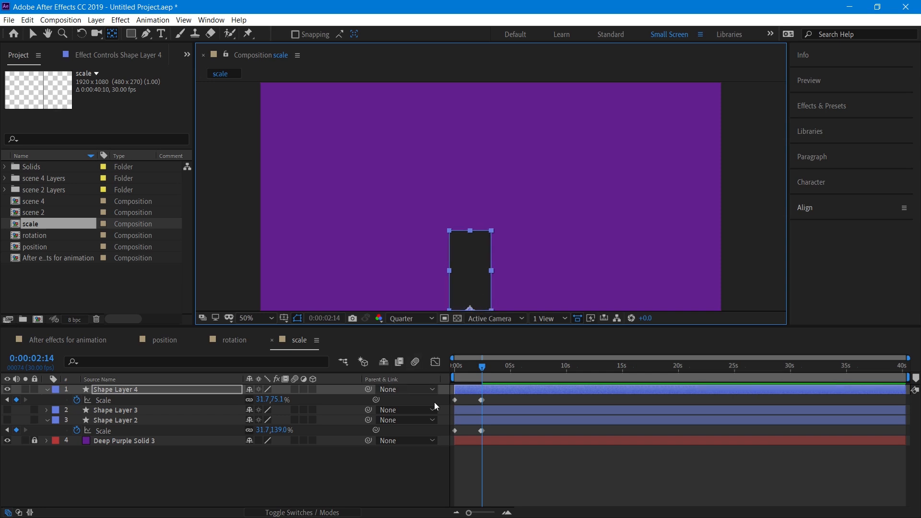
- Delete all Scale keyframes of Shape Layers 2, 3 and 4 and make the three bars visible
{"action": "left_click", "coordinate": [120, 420]}
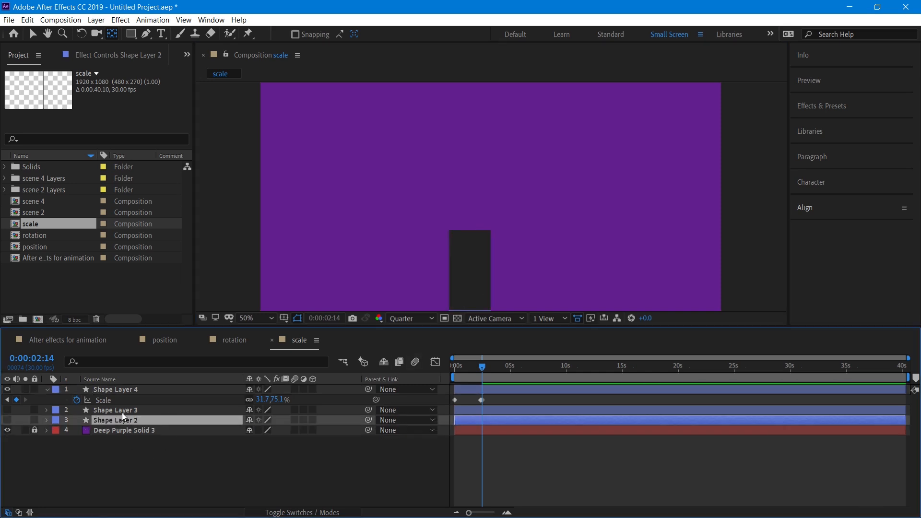
{"action": "left_click", "coordinate": [122, 410]}
{"action": "key", "text": "s"}
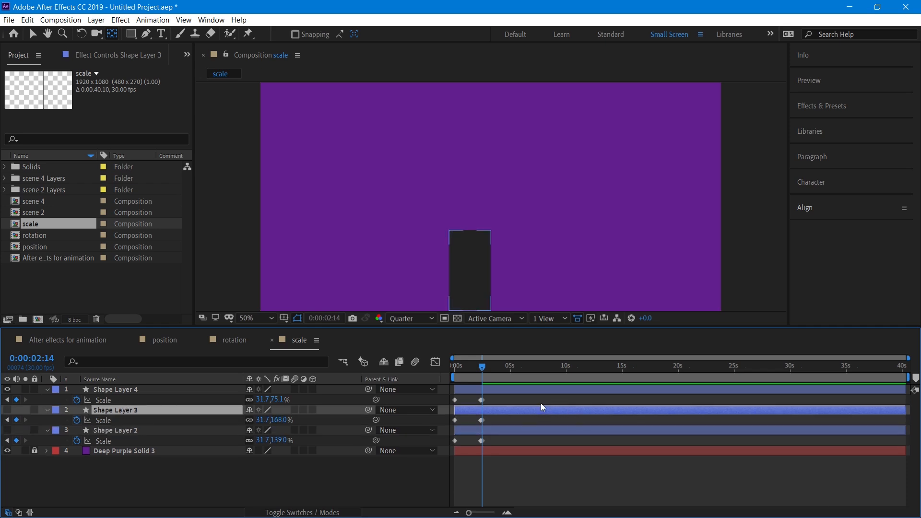
{"action": "left_click_drag", "start_coordinate": [541, 397], "coordinate": [451, 449]}
{"action": "key", "text": "Delete"}
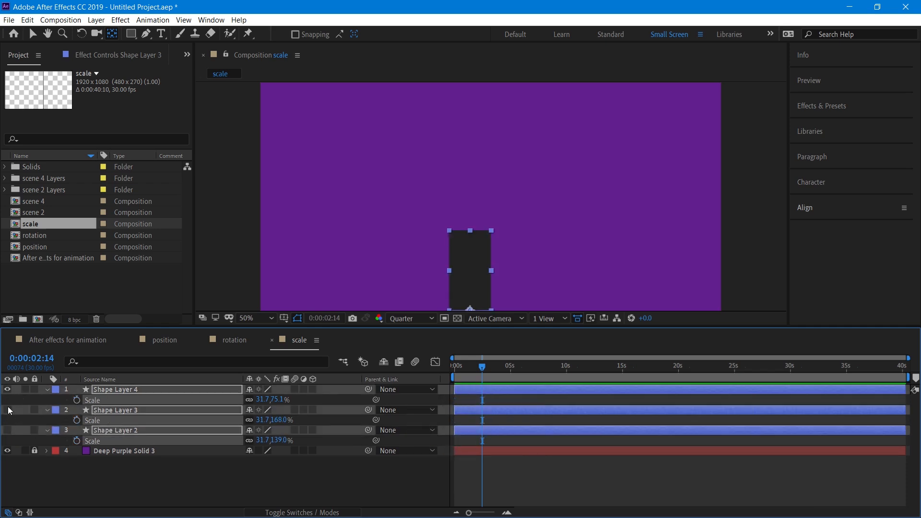
{"action": "left_click_drag", "start_coordinate": [8, 409], "coordinate": [7, 430]}
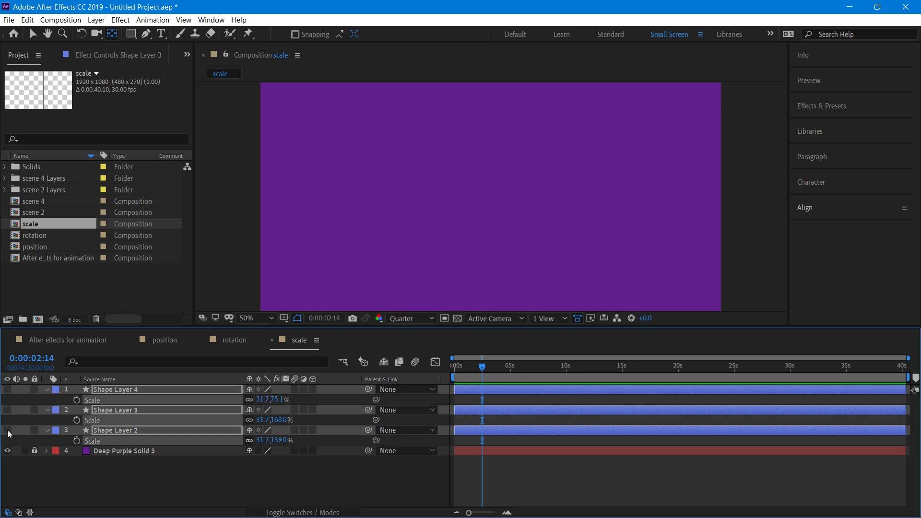
{"action": "left_click", "coordinate": [165, 481]}
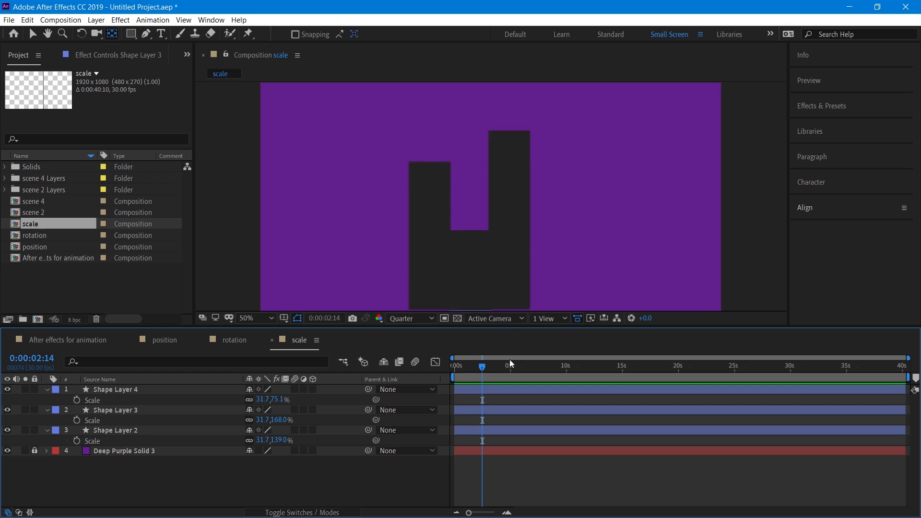
- Add a Scale keyframe at 0:00:00:00 to Shape Layers 2, 3 and 4 together
{"action": "left_click", "coordinate": [184, 394]}
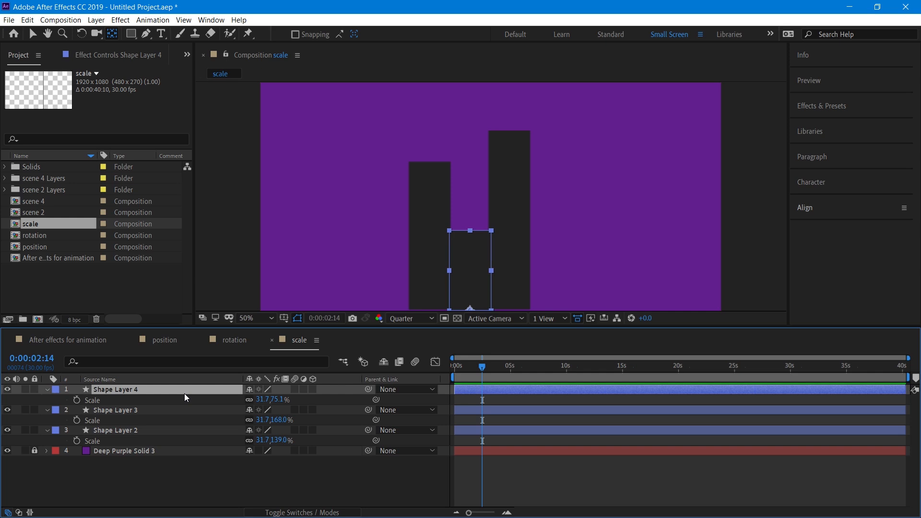
{"action": "left_click", "coordinate": [184, 431], "text": "shift"}
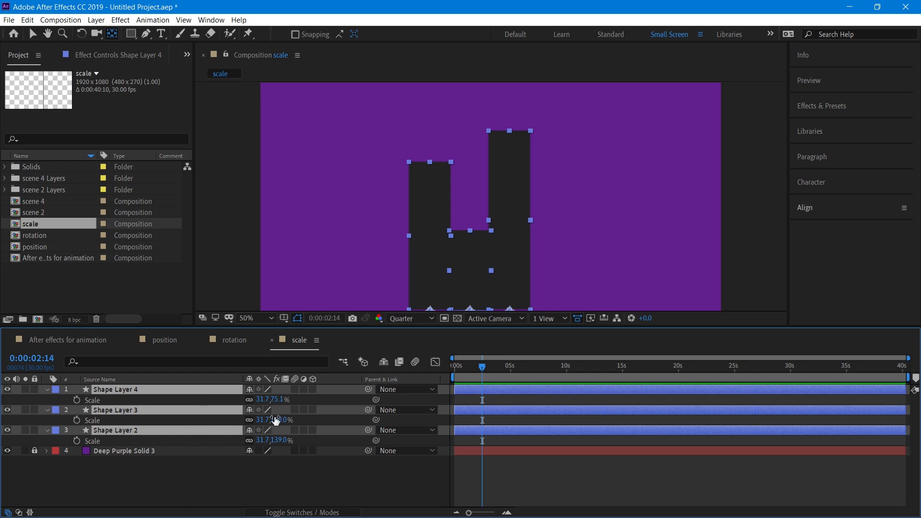
{"action": "left_click_drag", "start_coordinate": [471, 364], "coordinate": [448, 364]}
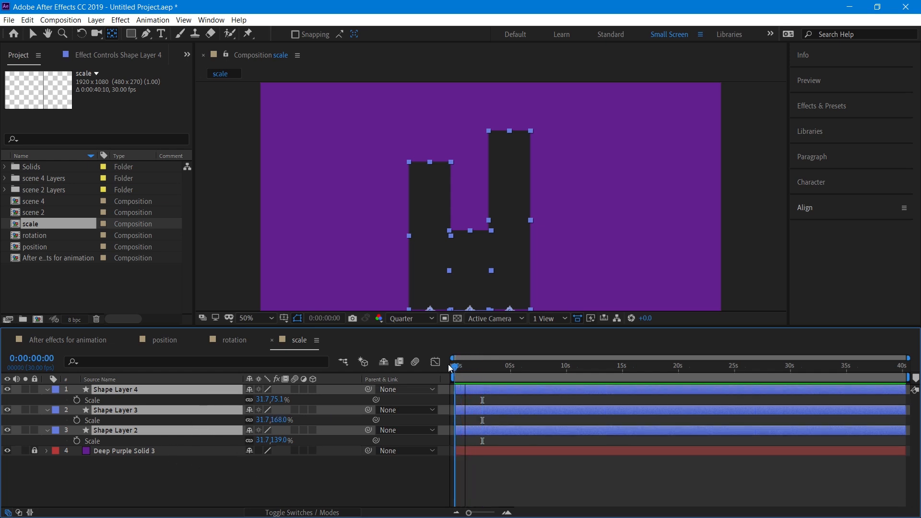
{"action": "left_click", "coordinate": [77, 441]}
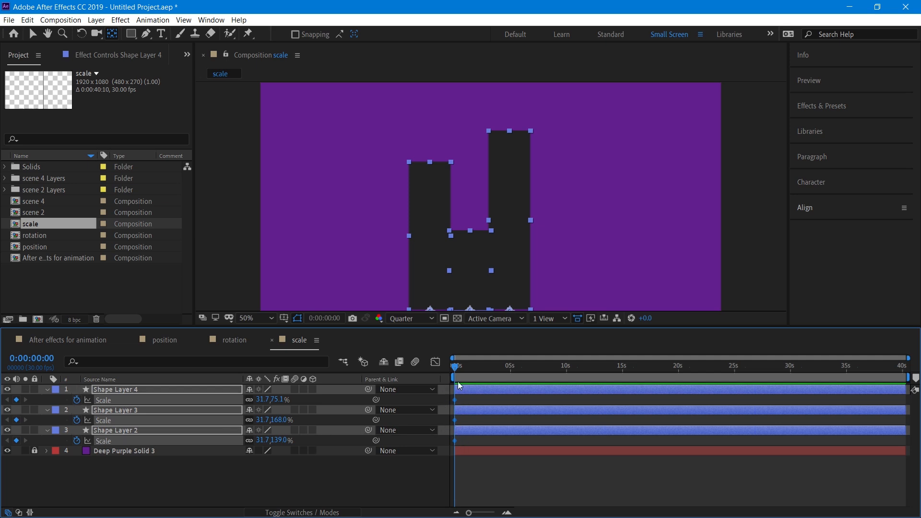
- Set the Scale of Shape Layers 2, 3 and 4 to 0% at 0:00:00:00
{"action": "left_click", "coordinate": [277, 400]}
{"action": "left_click", "coordinate": [348, 396]}
{"action": "left_click", "coordinate": [283, 399]}
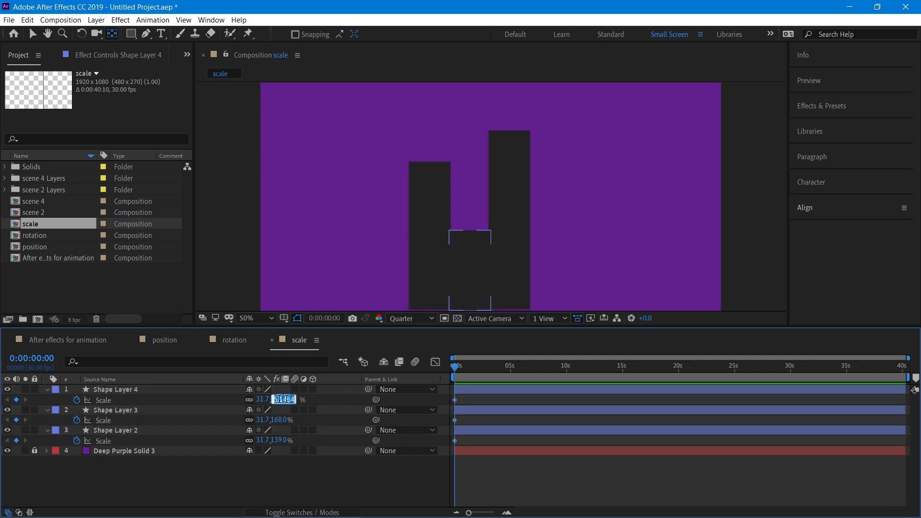
{"action": "left_click", "coordinate": [273, 473]}
{"action": "left_click", "coordinate": [153, 431]}
{"action": "left_click", "coordinate": [154, 388], "text": "shift"}
{"action": "left_click", "coordinate": [279, 400]}
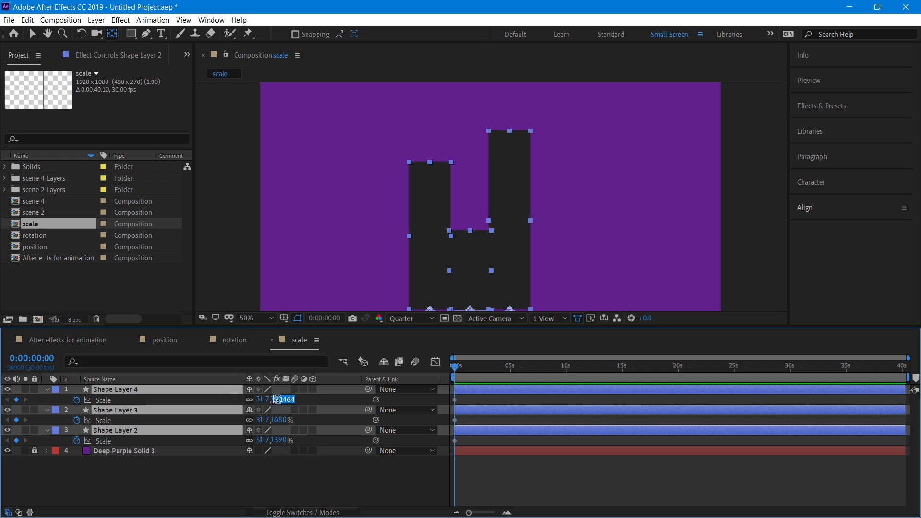
{"action": "type", "text": "0"}
{"action": "left_click", "coordinate": [299, 478]}
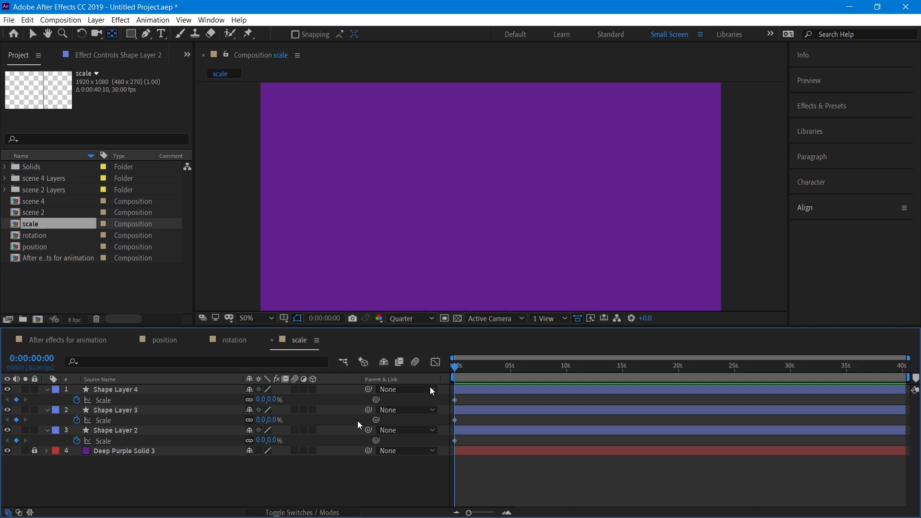
- Keyframe the Scale of Shape Layers 2, 3 and 4 at 75% at 0:00:01:09
{"action": "left_click_drag", "start_coordinate": [488, 365], "coordinate": [468, 364]}
{"action": "left_click", "coordinate": [136, 430]}
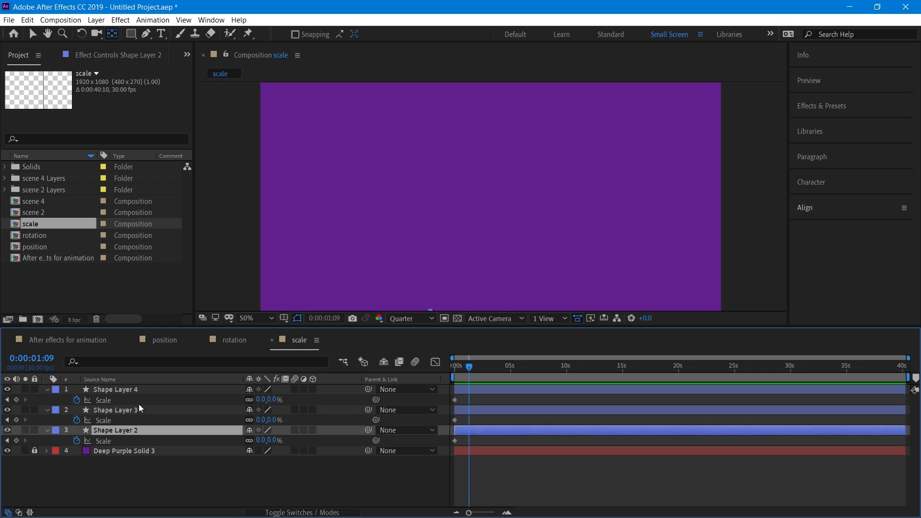
{"action": "left_click", "coordinate": [139, 389], "text": "shift"}
{"action": "left_click", "coordinate": [272, 399]}
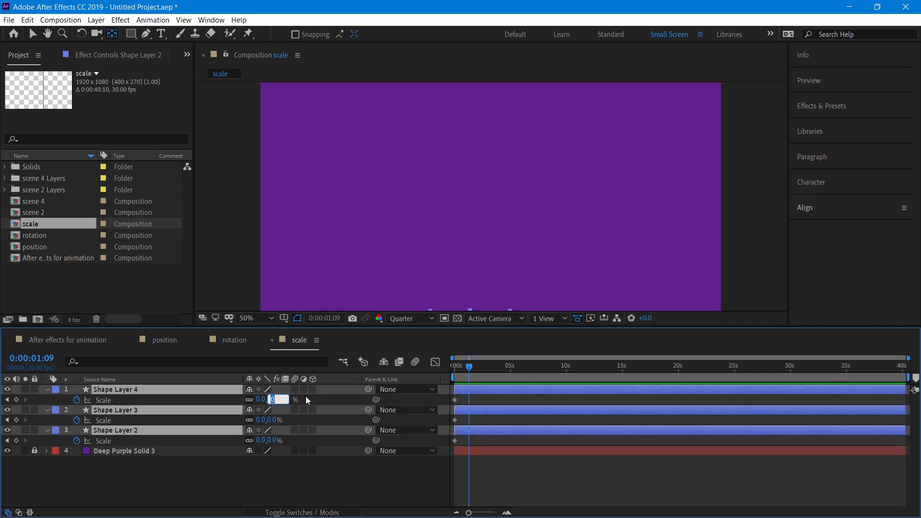
{"action": "type", "text": "75"}
{"action": "left_click", "coordinate": [295, 486]}
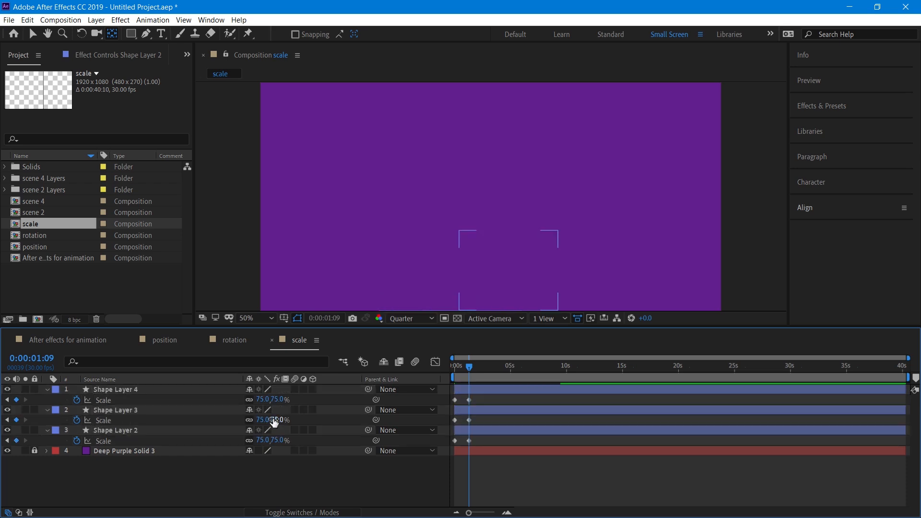
- At 0:00:01:09, set the Scale of Shape Layer 3 to 100% and of Shape Layer 2 to 120%
{"action": "left_click", "coordinate": [277, 420]}
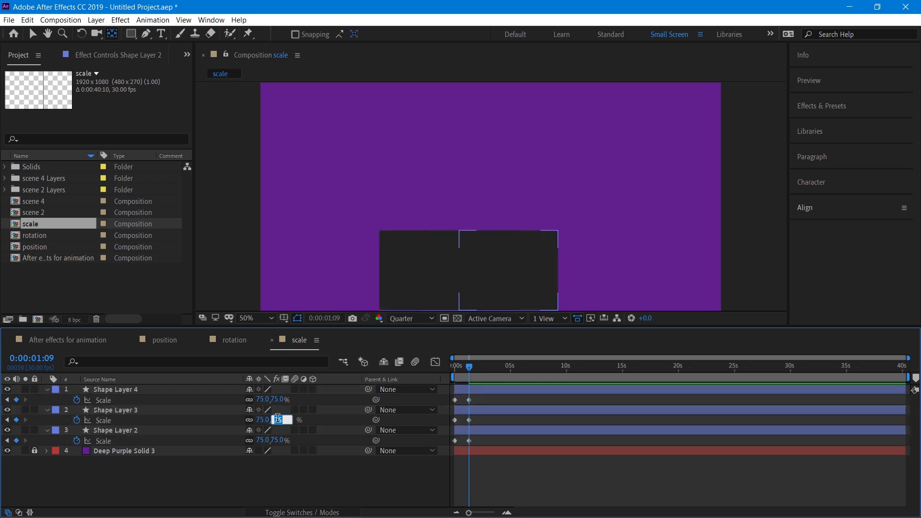
{"action": "type", "text": "100"}
{"action": "left_click", "coordinate": [296, 480]}
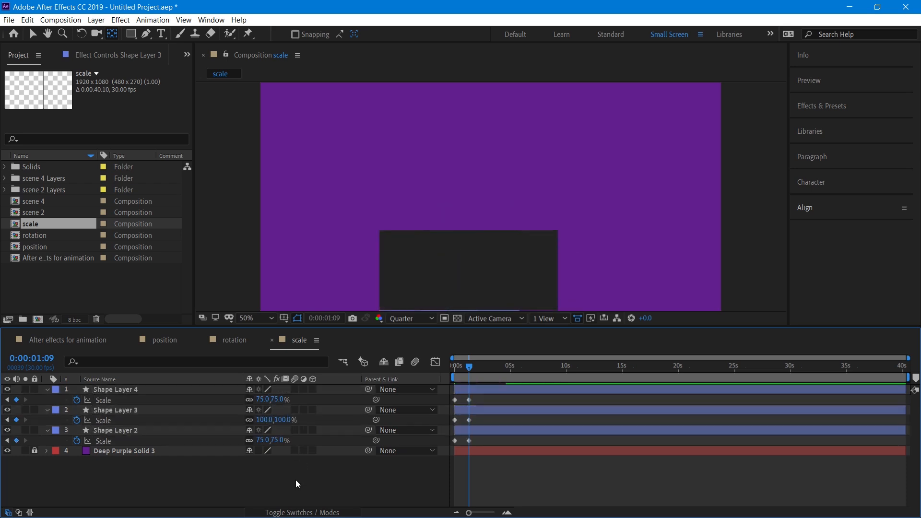
{"action": "left_click", "coordinate": [276, 440]}
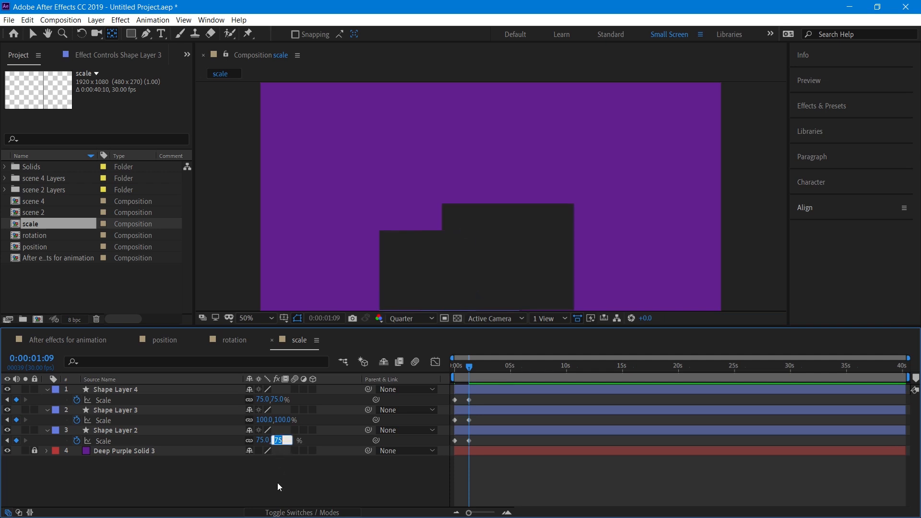
{"action": "type", "text": "120"}
{"action": "left_click", "coordinate": [303, 476]}
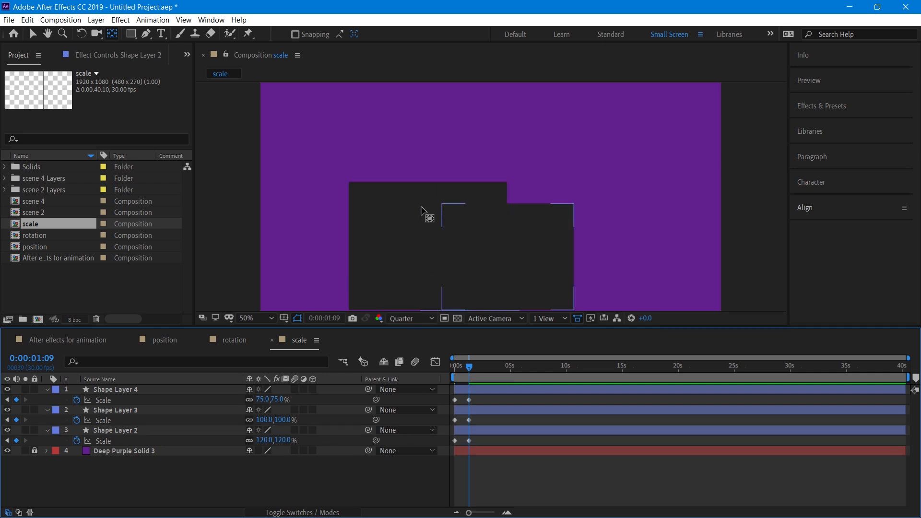
- Spread the rectangles side by side along the bottom edge, with Shape Layer 2 left and Shape Layer 3 right of Shape Layer 4
{"action": "left_click", "coordinate": [32, 34]}
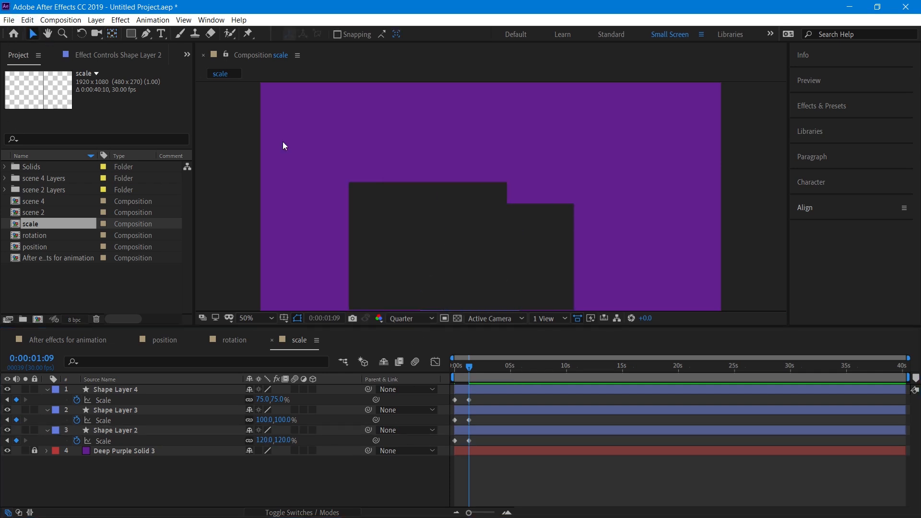
{"action": "left_click_drag", "start_coordinate": [419, 206], "coordinate": [327, 208]}
{"action": "left_click_drag", "start_coordinate": [510, 209], "coordinate": [589, 219]}
{"action": "left_click", "coordinate": [469, 239]}
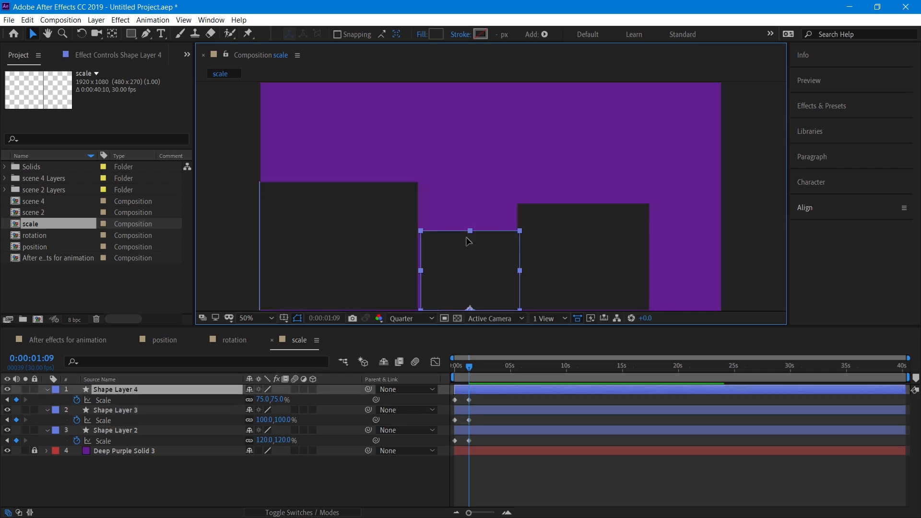
{"action": "left_click_drag", "start_coordinate": [400, 238], "coordinate": [404, 240]}
{"action": "key", "text": "Return"}
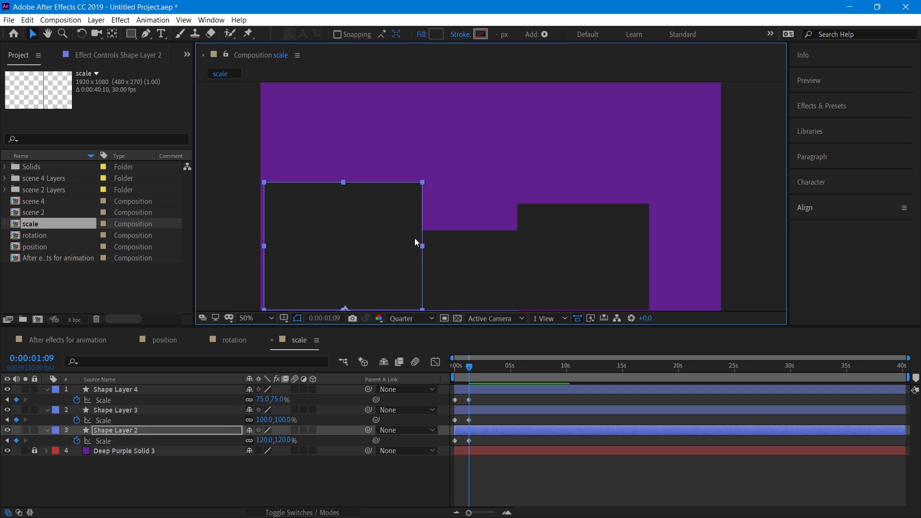
- Play the scale animation twice from 0:00:00:00 to check how the rectangles grow
{"action": "left_click_drag", "start_coordinate": [474, 367], "coordinate": [441, 368]}
{"action": "key", "text": "space"}
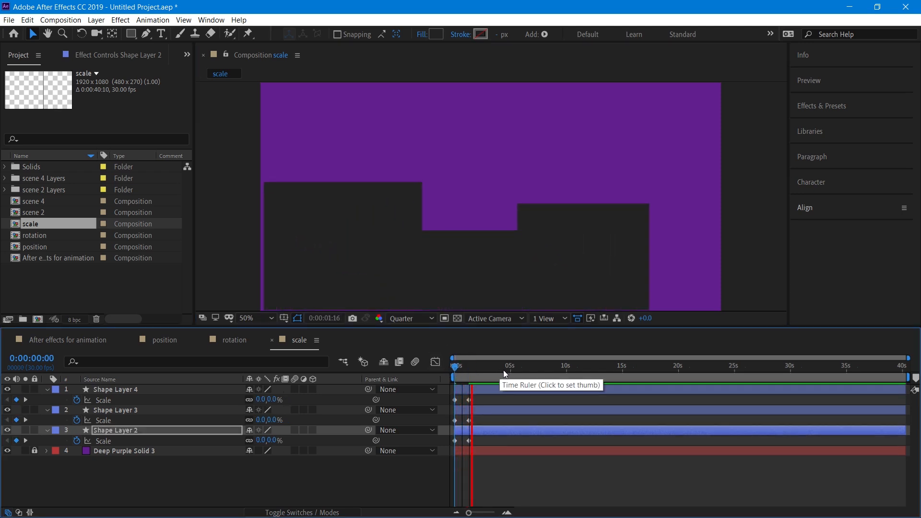
{"action": "key", "text": "space"}
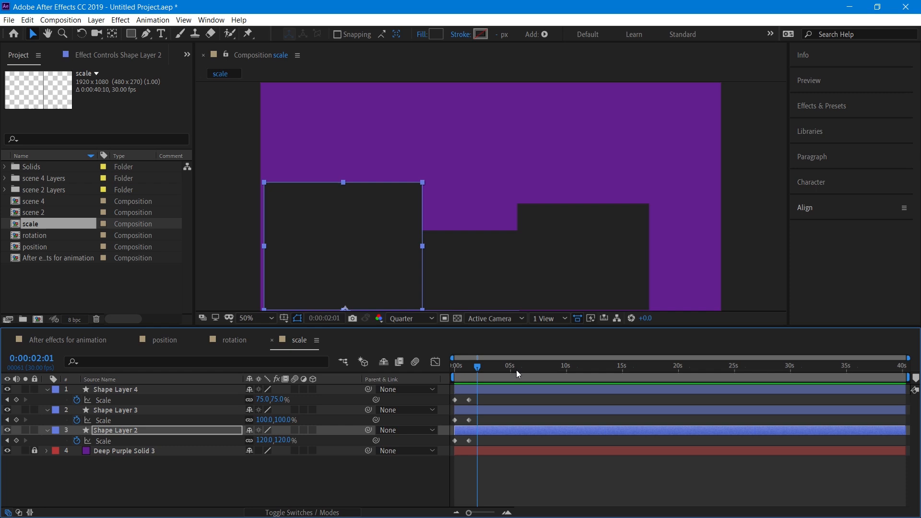
{"action": "left_click_drag", "start_coordinate": [477, 367], "coordinate": [451, 367]}
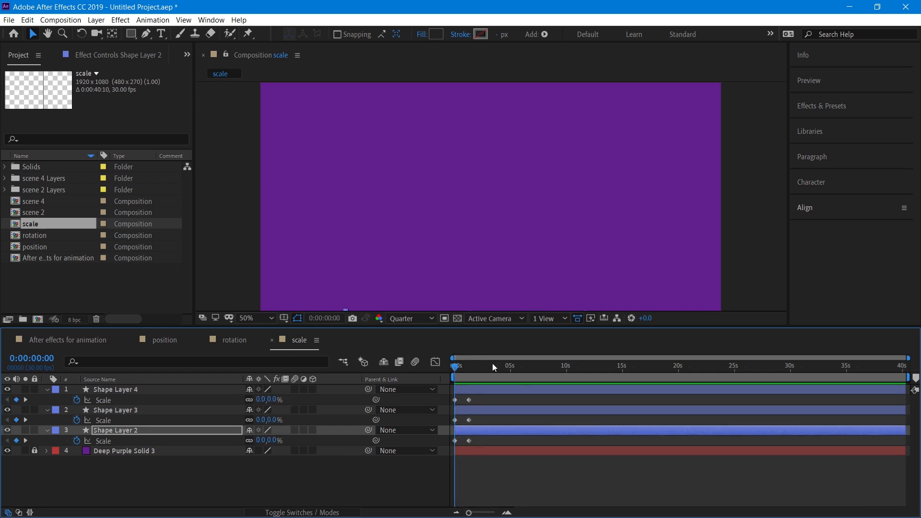
{"action": "key", "text": "space"}
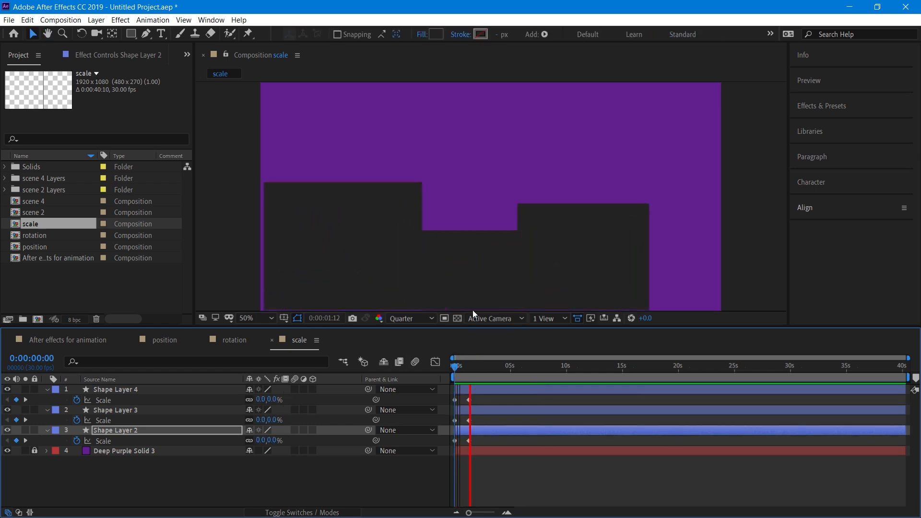
{"action": "key", "text": "space"}
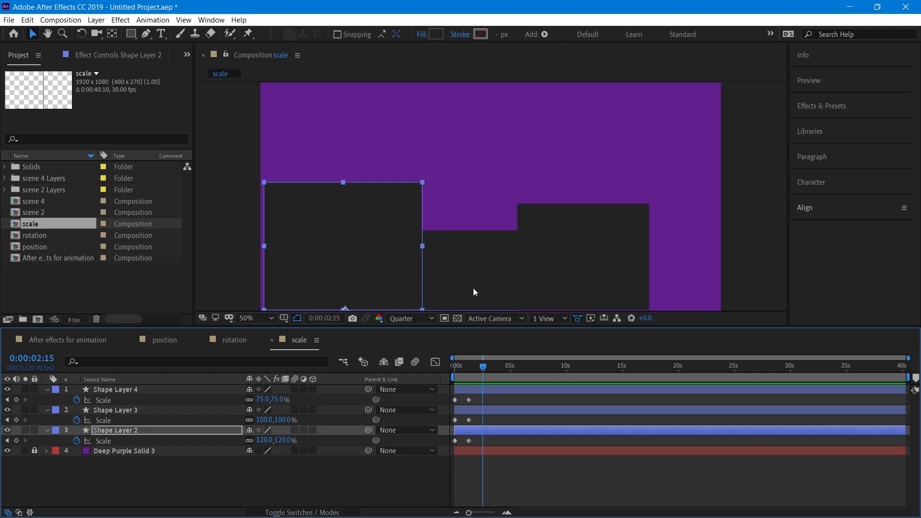
- Move the three rectangles up off the bottom edge and space them apart, keeping the smallest between the two larger ones
{"action": "left_click_drag", "start_coordinate": [390, 207], "coordinate": [392, 152]}
{"action": "left_click", "coordinate": [465, 258]}
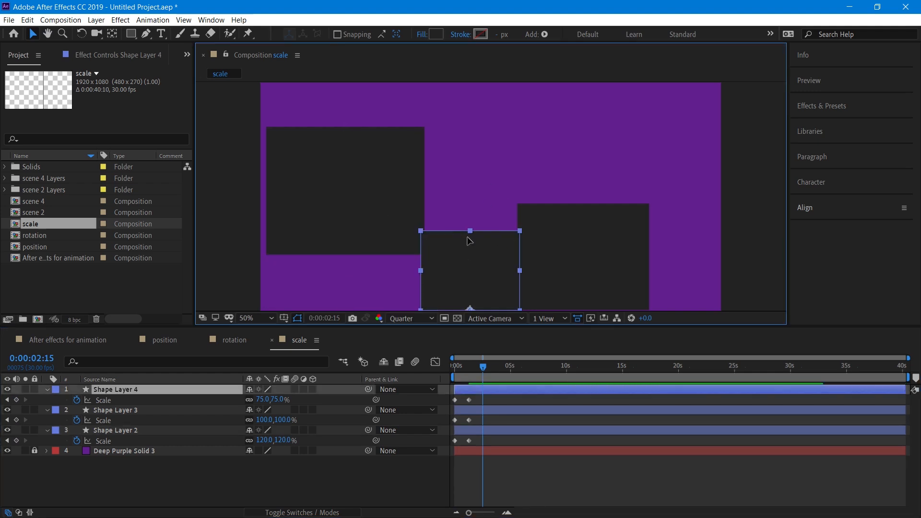
{"action": "left_click_drag", "start_coordinate": [470, 242], "coordinate": [472, 150]}
{"action": "left_click", "coordinate": [563, 248]}
{"action": "left_click_drag", "start_coordinate": [575, 240], "coordinate": [606, 156]}
{"action": "left_click_drag", "start_coordinate": [500, 181], "coordinate": [519, 203]}
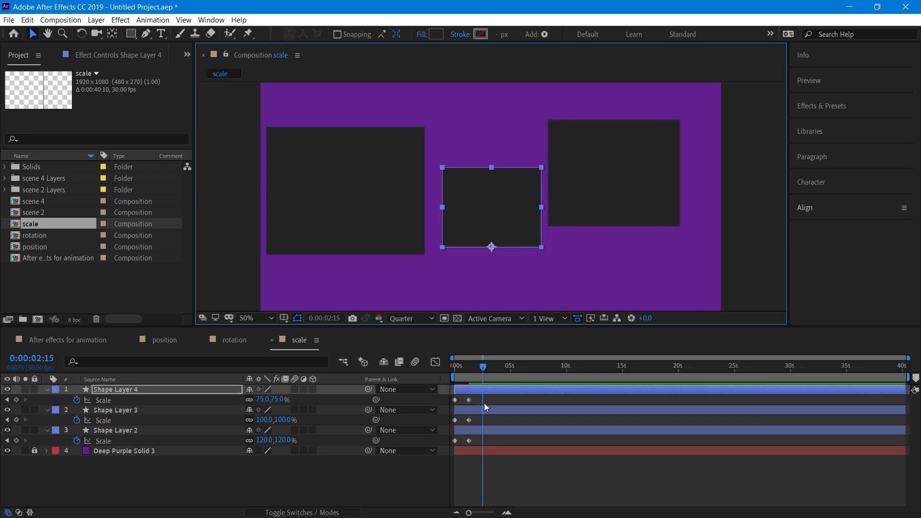